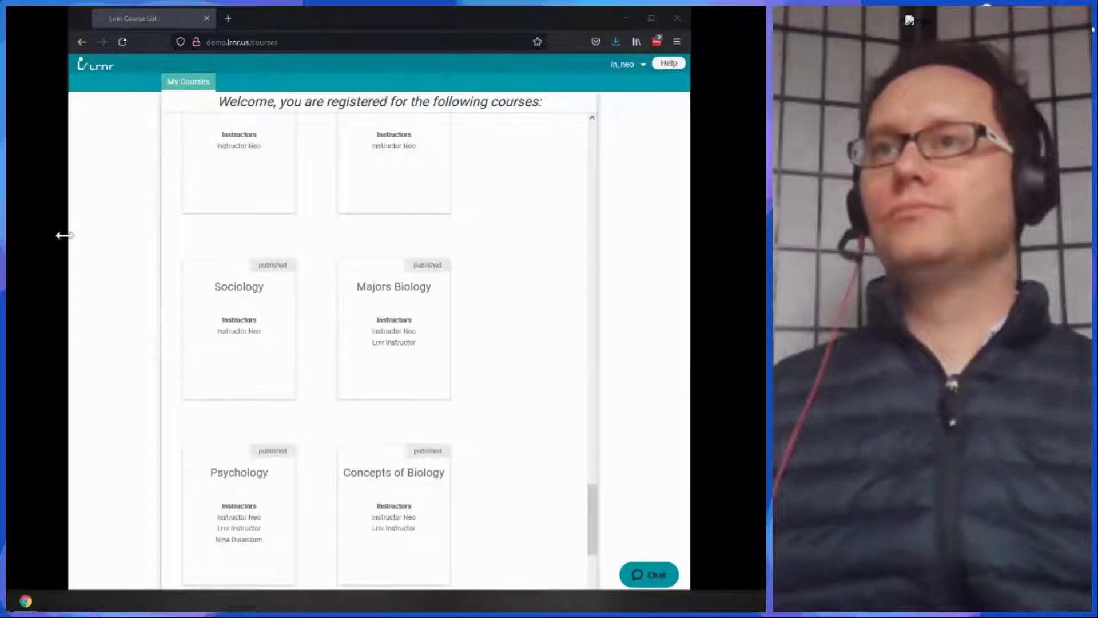
Widen the browser window so that it fills the full width of the desktop
{"action": "left_click_drag", "start_coordinate": [67, 235], "coordinate": [6, 237]}
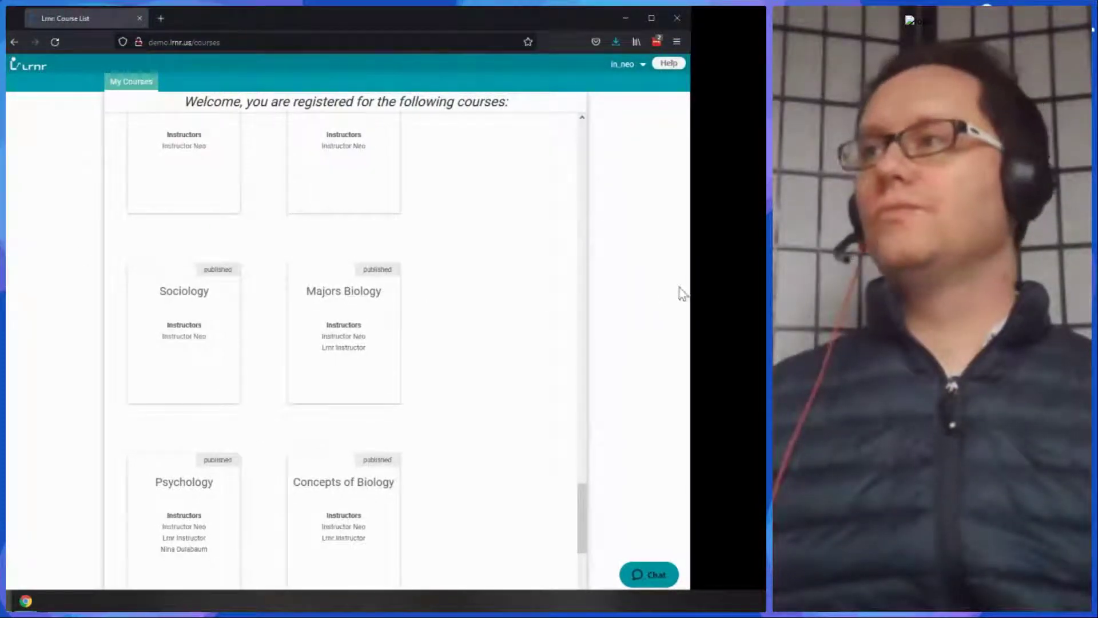
{"action": "left_click_drag", "start_coordinate": [691, 291], "coordinate": [766, 290]}
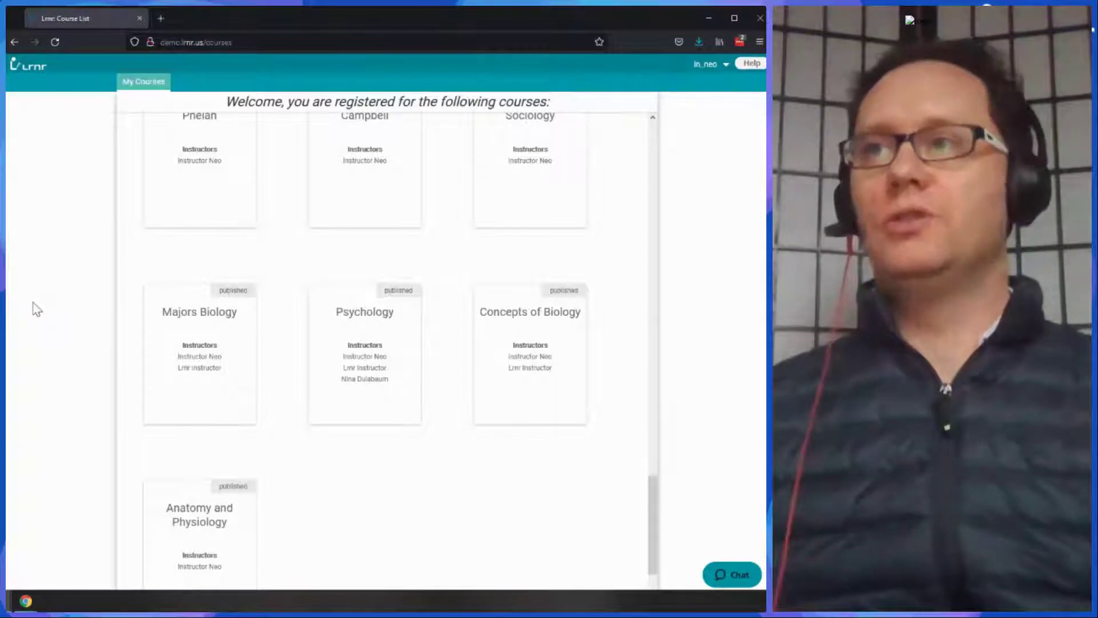
Open the Psychology course, view the list of other courses, and enter its Learn material
{"action": "left_click", "coordinate": [370, 328]}
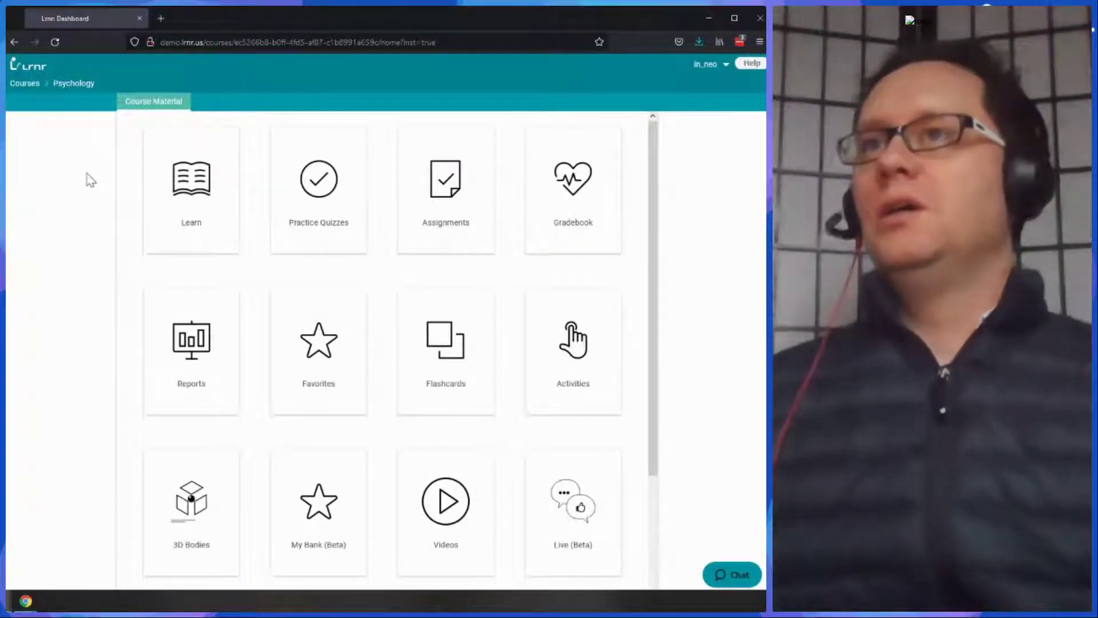
{"action": "left_click", "coordinate": [67, 86]}
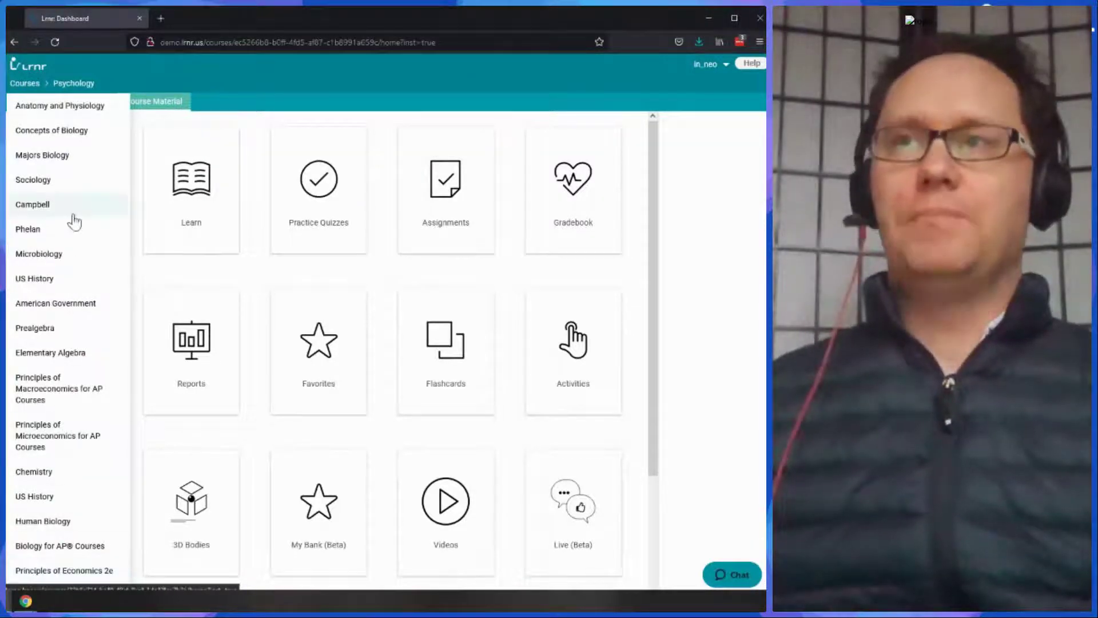
{"action": "left_click", "coordinate": [189, 119]}
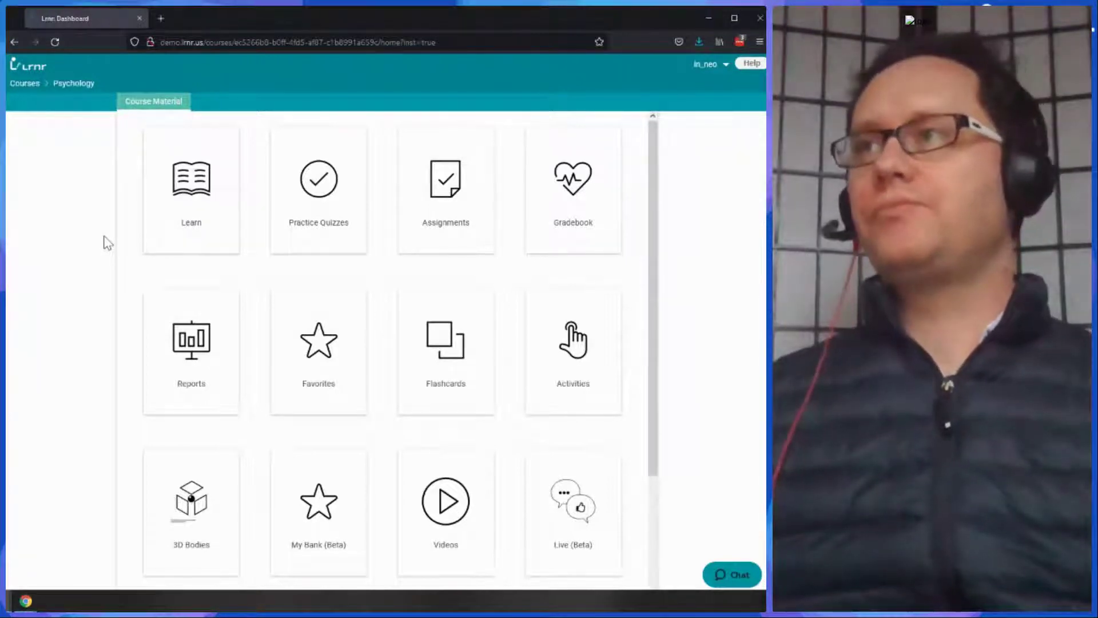
{"action": "left_click", "coordinate": [192, 206]}
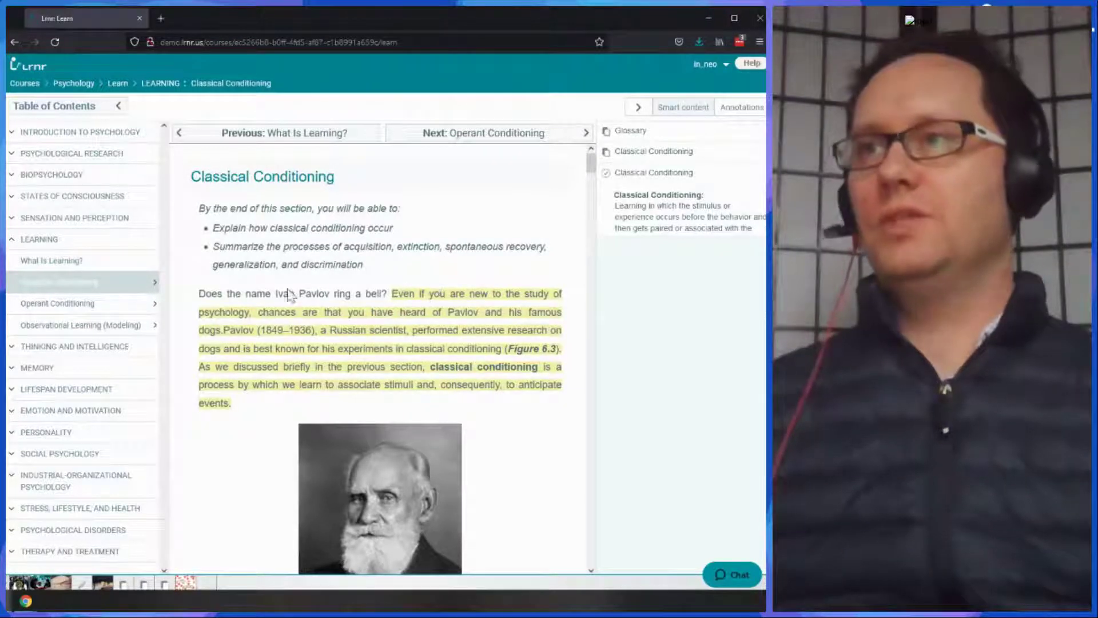
Examine the opening text of the Classical Conditioning section and open its practice quiz
{"action": "left_click_drag", "start_coordinate": [277, 294], "coordinate": [403, 290]}
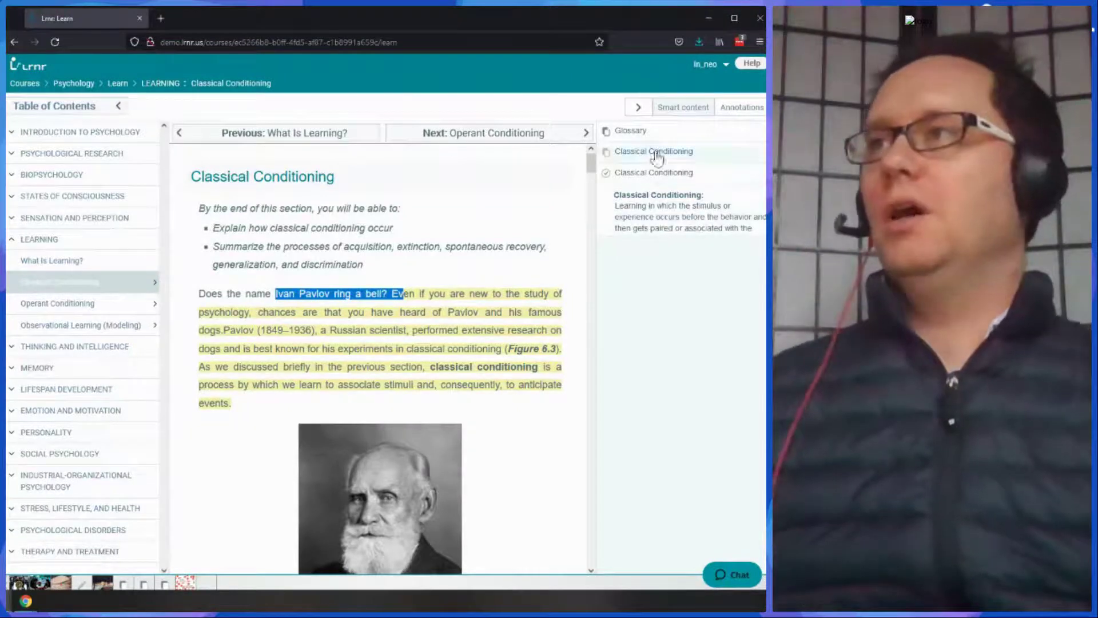
{"action": "scroll", "coordinate": [484, 316], "scroll_direction": "down", "scroll_amount": 3}
{"action": "scroll", "coordinate": [484, 317], "scroll_direction": "up", "scroll_amount": 1}
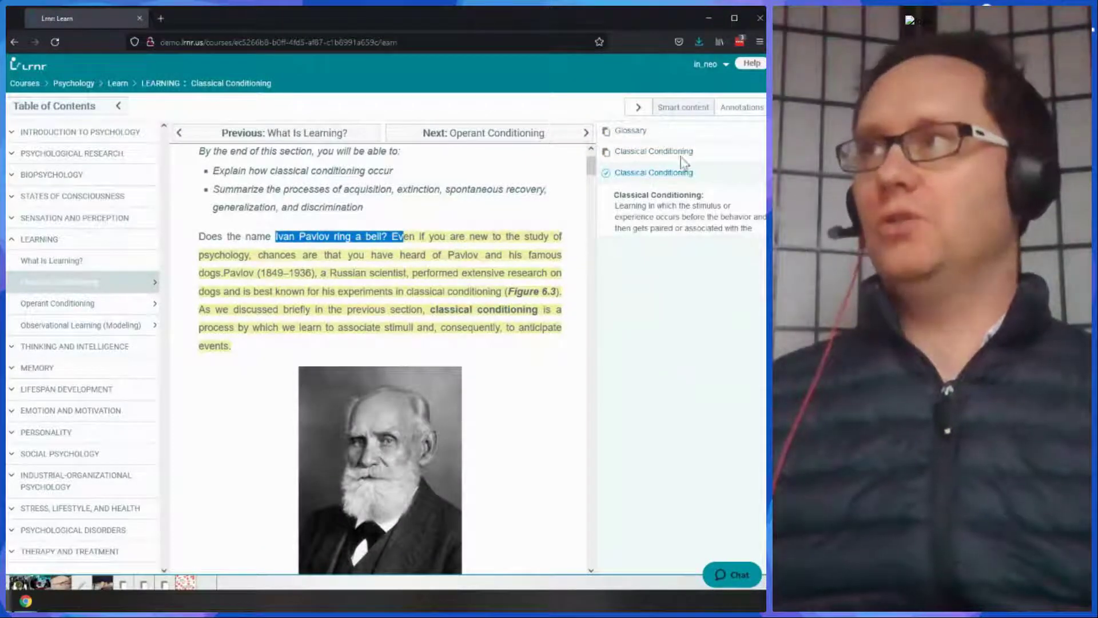
{"action": "left_click", "coordinate": [645, 173]}
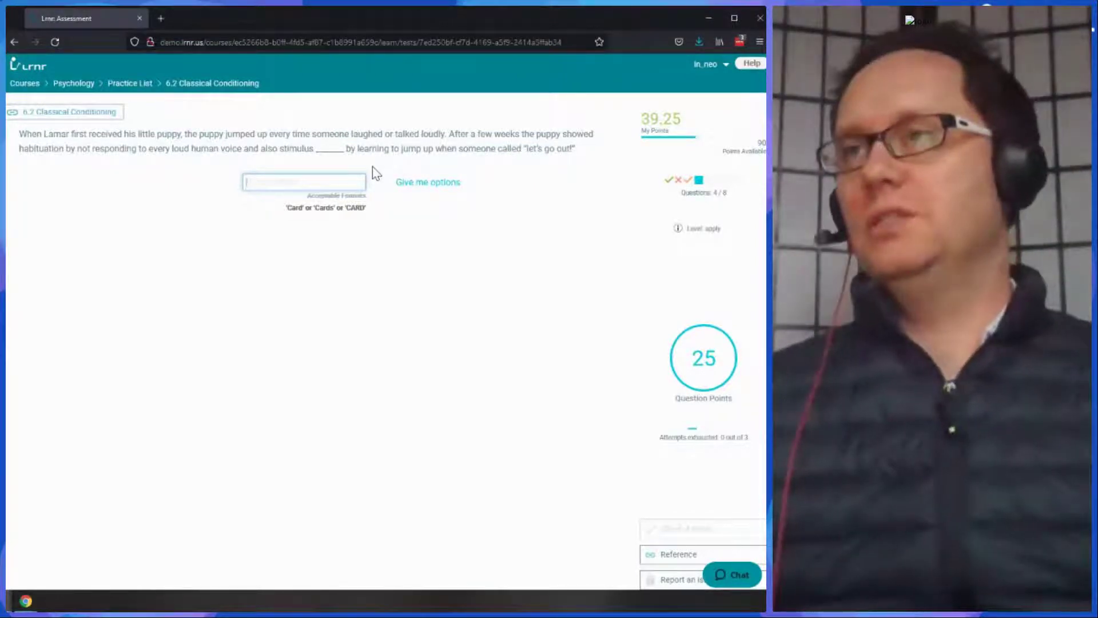
Answer the puppy question with "earth", with a second word beginning "plant", and finally with the option behaviorism
{"action": "type", "text": "dealth"}
{"action": "key", "text": "Return"}
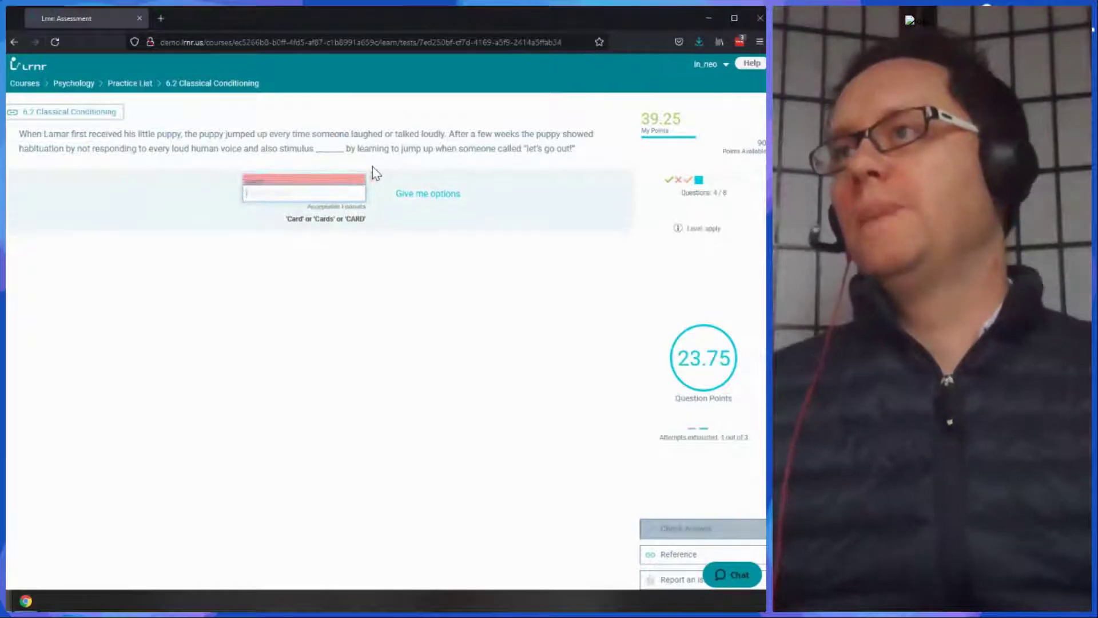
{"action": "type", "text": "dis"}
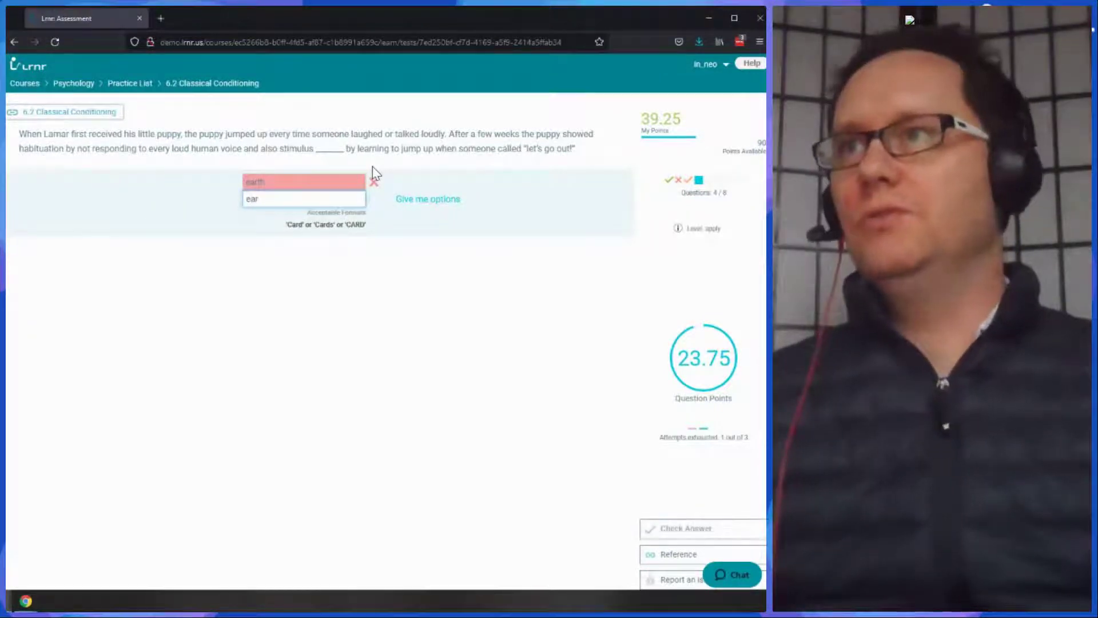
{"action": "key", "text": "BackSpace"}
{"action": "key", "text": "BackSpace"}
{"action": "key", "text": "BackSpace"}
{"action": "type", "text": "planet"}
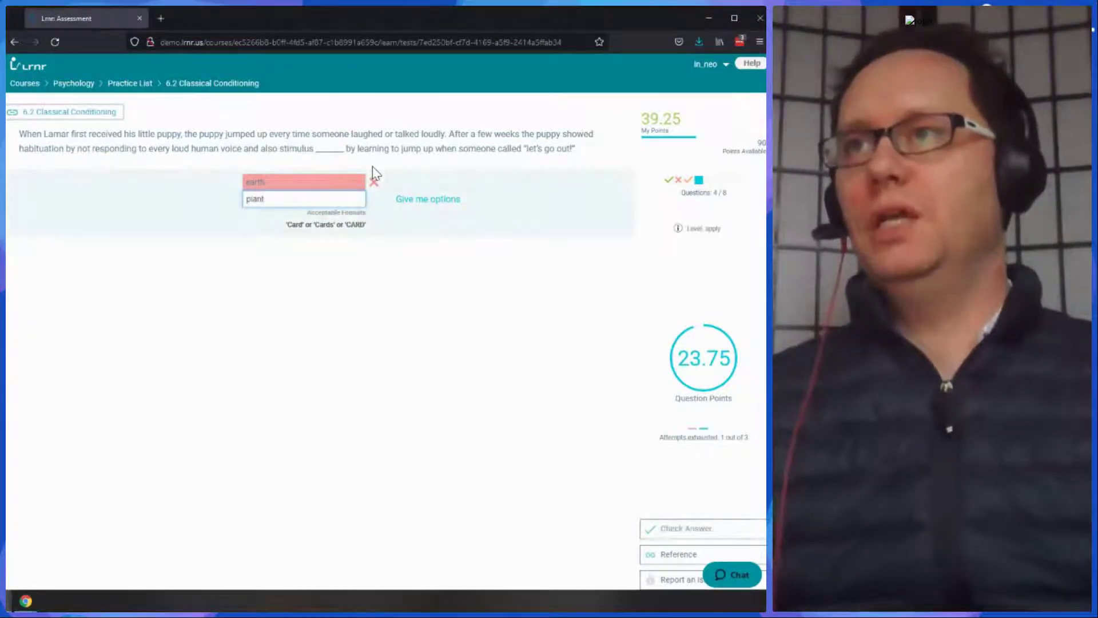
{"action": "type", "text": "arium"}
{"action": "key", "text": "Return"}
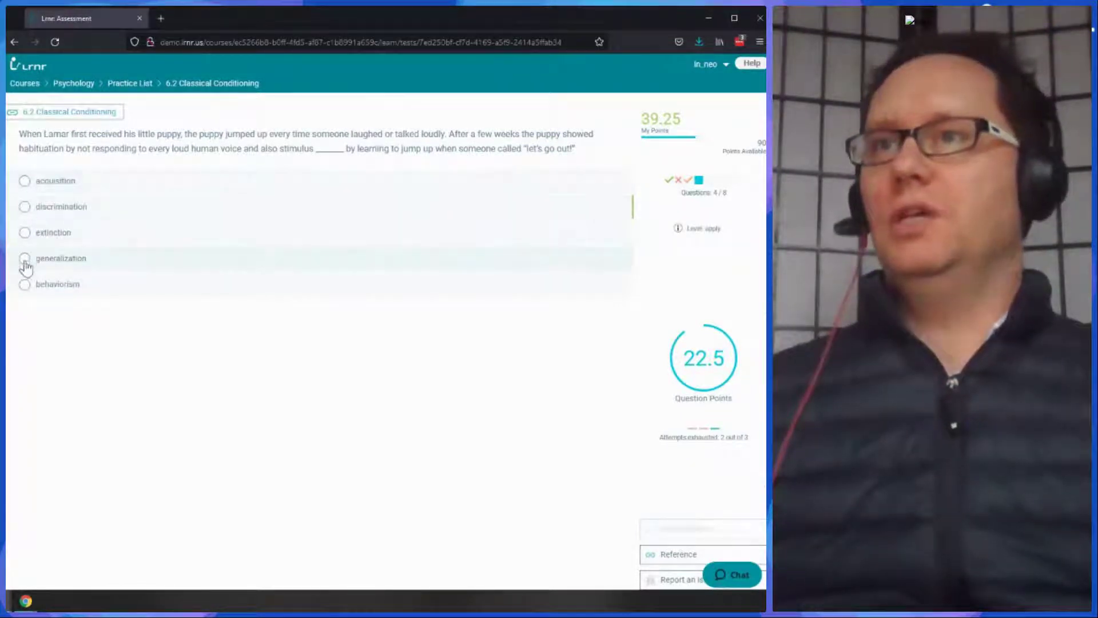
{"action": "left_click", "coordinate": [25, 284]}
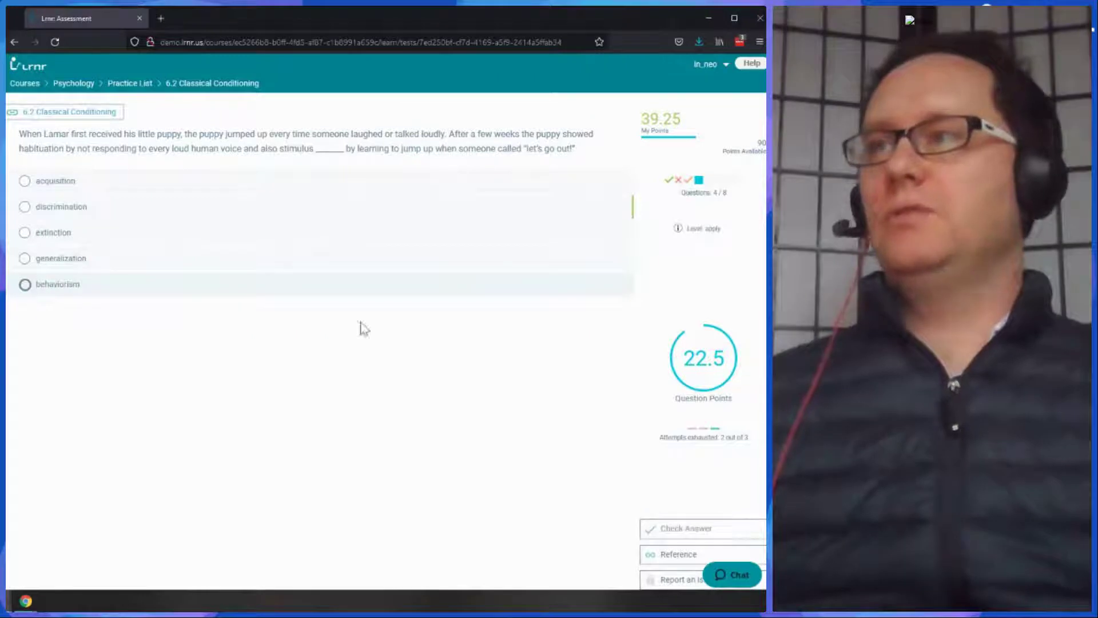
{"action": "left_click", "coordinate": [704, 528]}
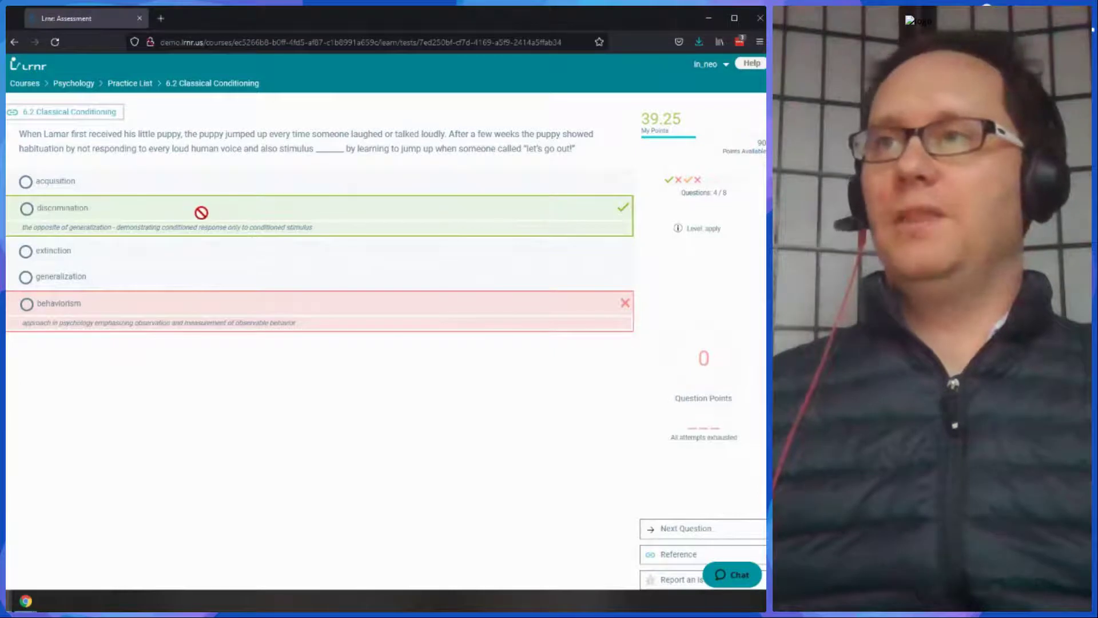
Open the question's reference passage, view the next practice question, and go back to the passage
{"action": "left_click", "coordinate": [668, 556]}
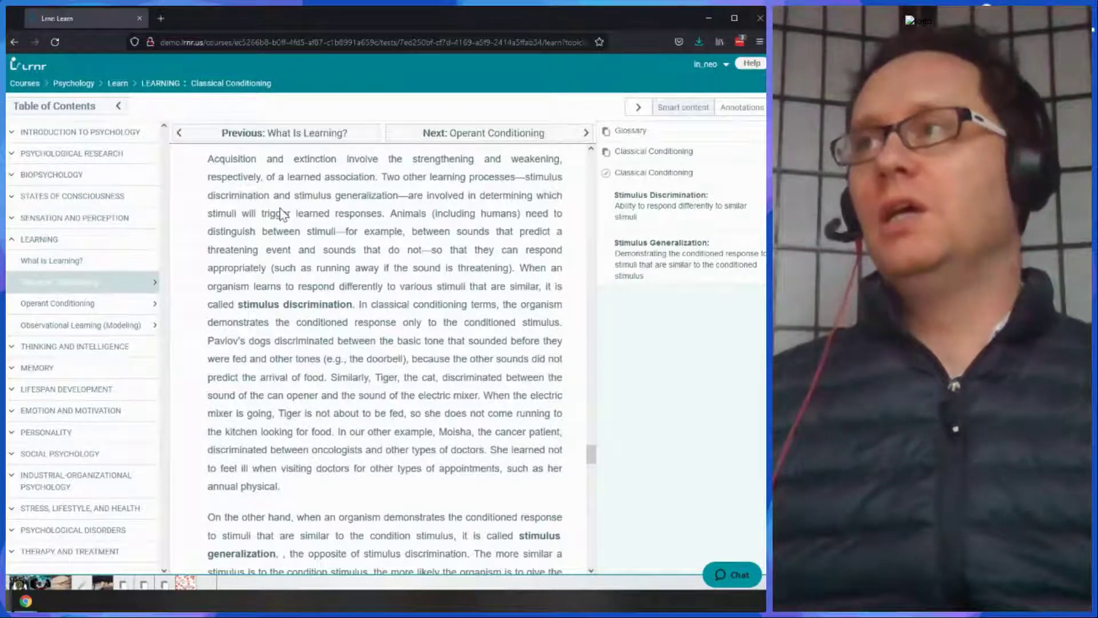
{"action": "left_click", "coordinate": [658, 182]}
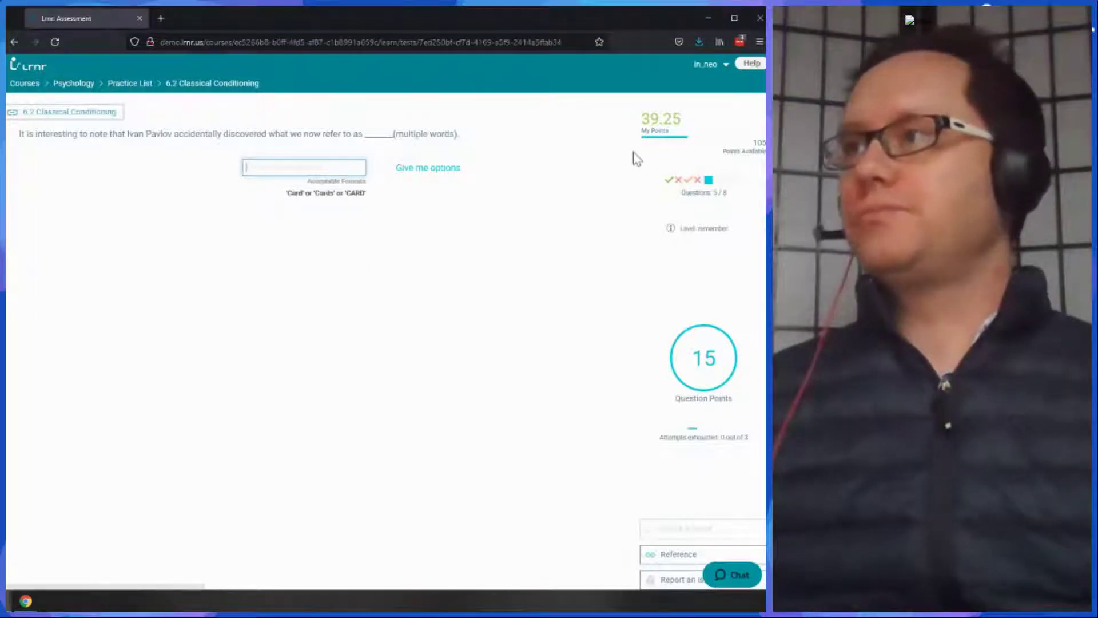
{"action": "left_click", "coordinate": [11, 42]}
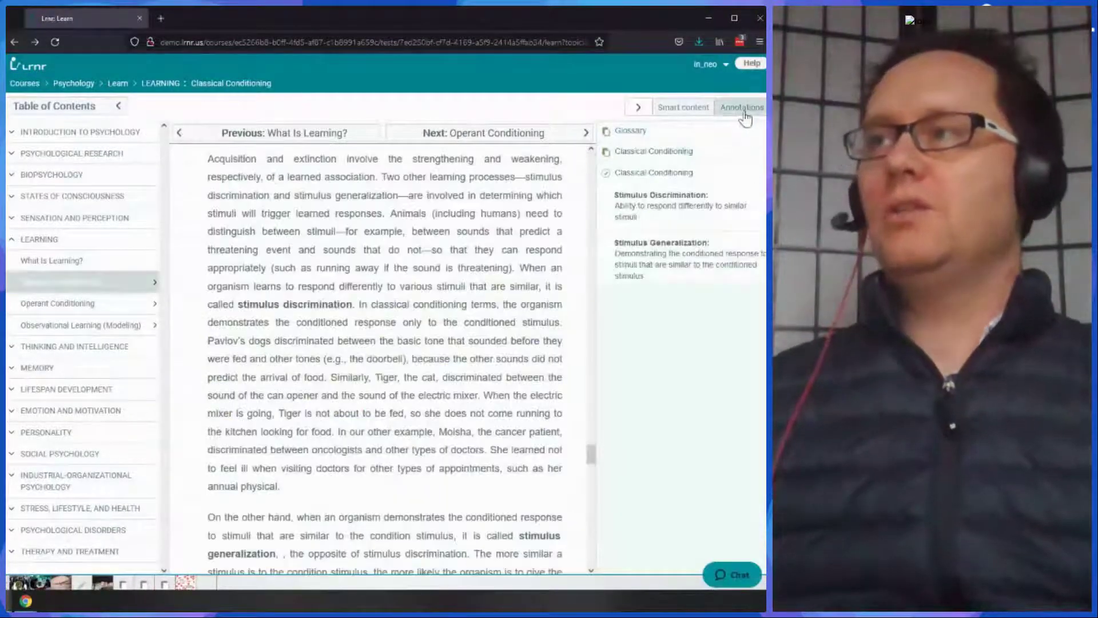
Show the annotations for the Classical Conditioning reading and jump to the highlight beginning "Even if you are new to the study of psychology"
{"action": "left_click", "coordinate": [742, 108]}
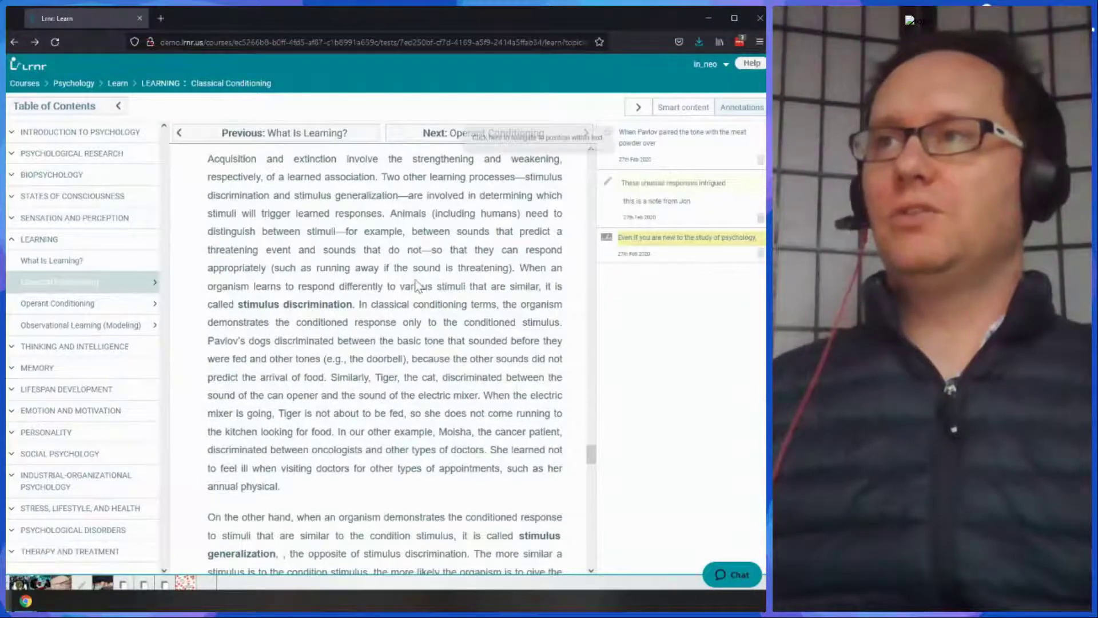
{"action": "scroll", "coordinate": [382, 321], "scroll_direction": "up", "scroll_amount": 10}
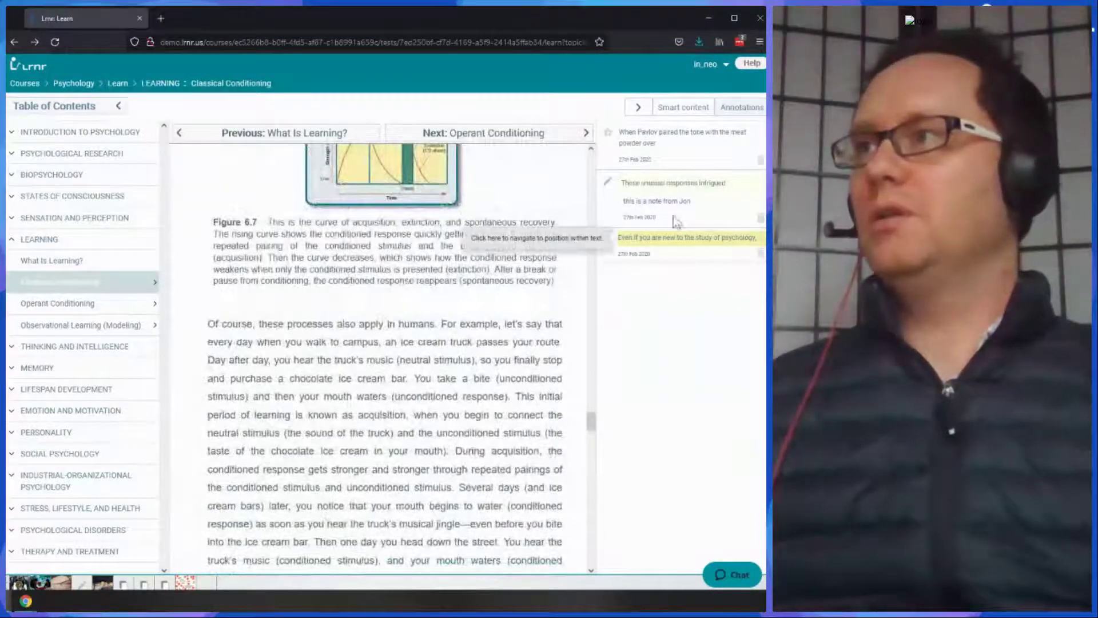
{"action": "left_click", "coordinate": [662, 242]}
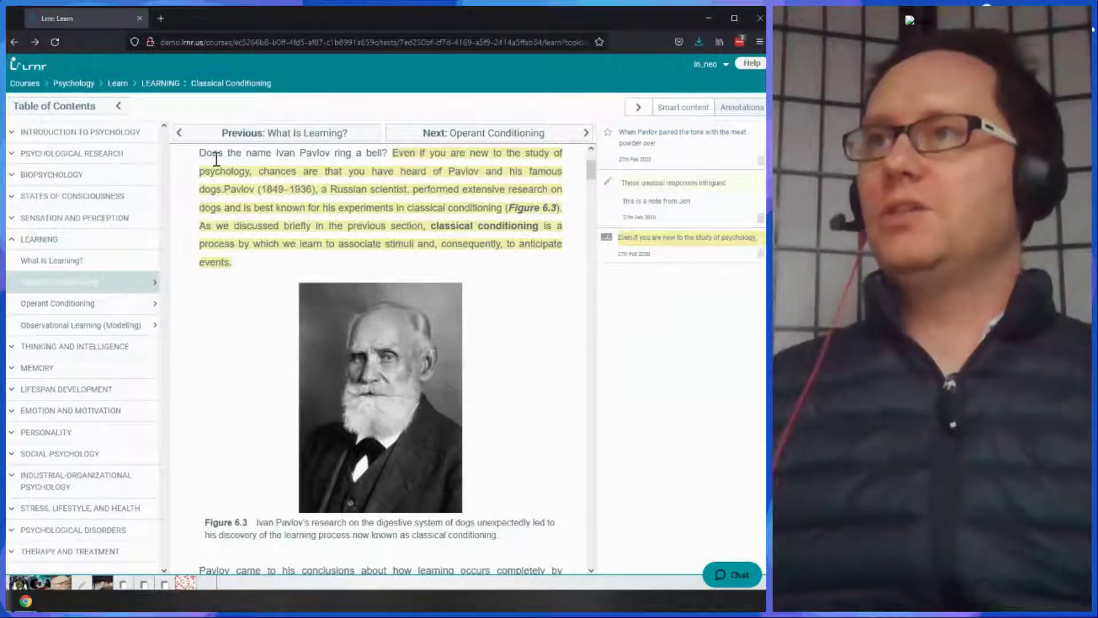
Select "Does the name Ivan Pavlov ring a bell?" to show its bookmark and note options, and view Figure 6.3 enlarged
{"action": "left_click_drag", "start_coordinate": [198, 158], "coordinate": [389, 154]}
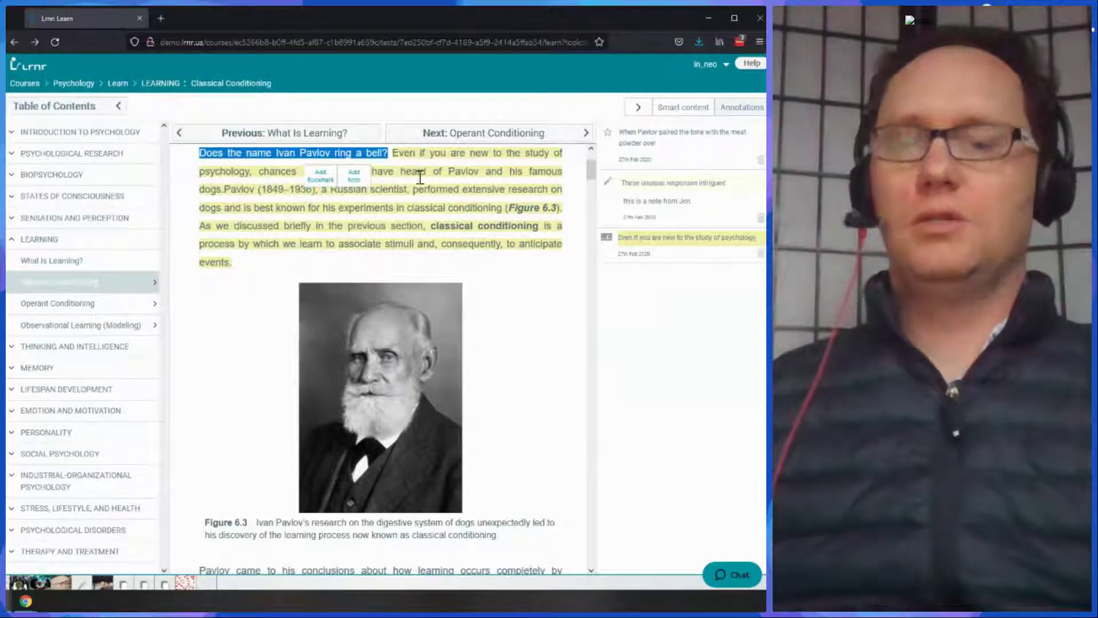
{"action": "left_click", "coordinate": [685, 304]}
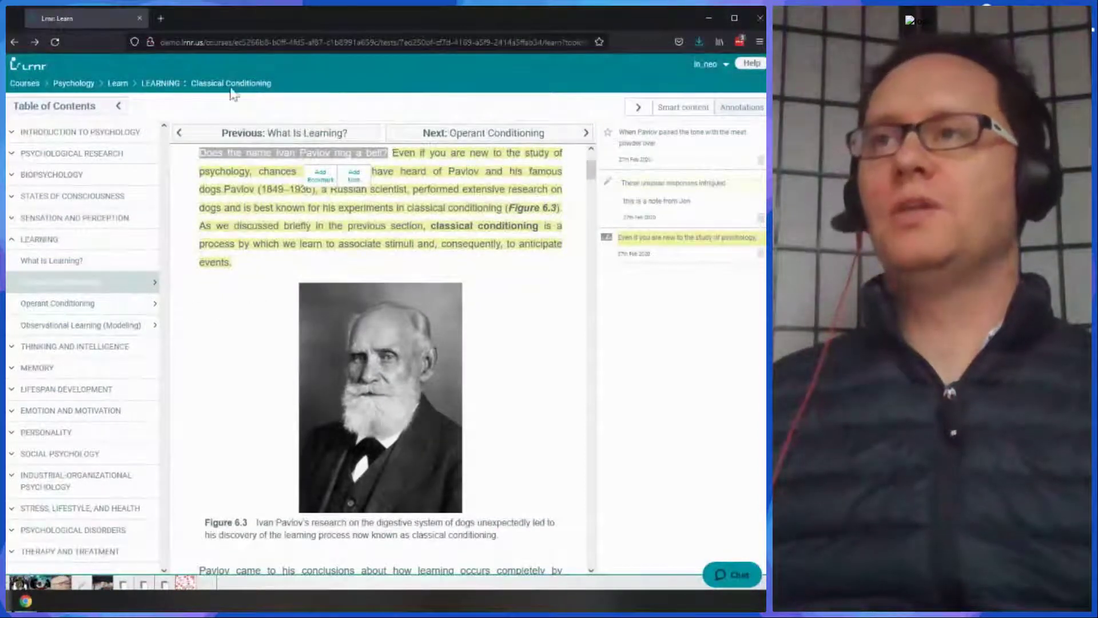
{"action": "left_click", "coordinate": [272, 280]}
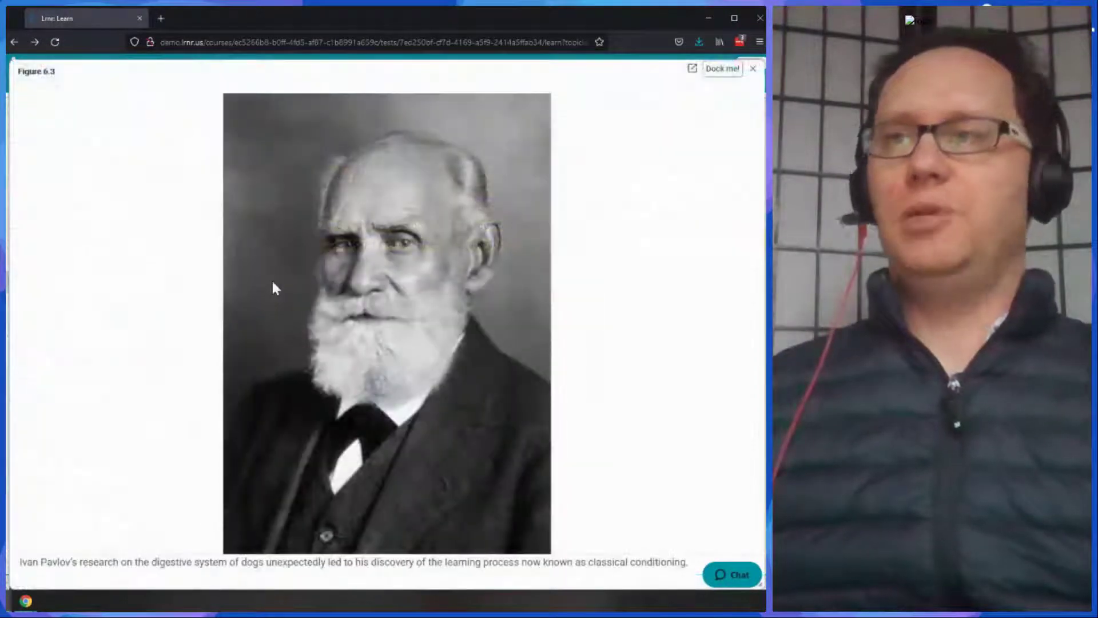
{"action": "left_click", "coordinate": [753, 69]}
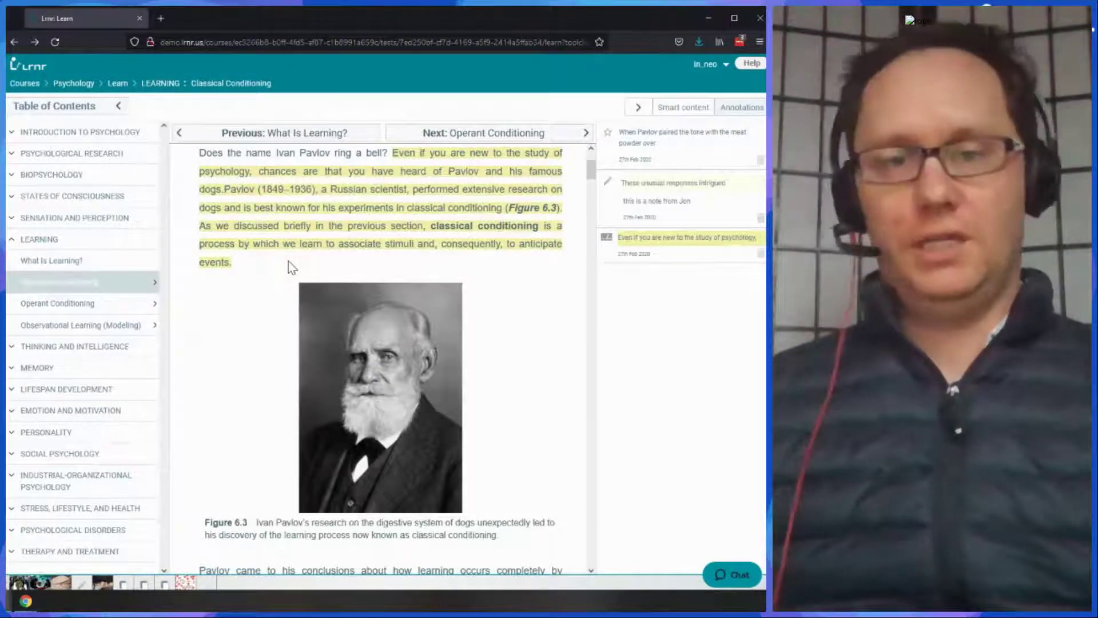
Look over the Psychology course's sections and open its Practice Quizzes
{"action": "mouse_move", "coordinate": [88, 92]}
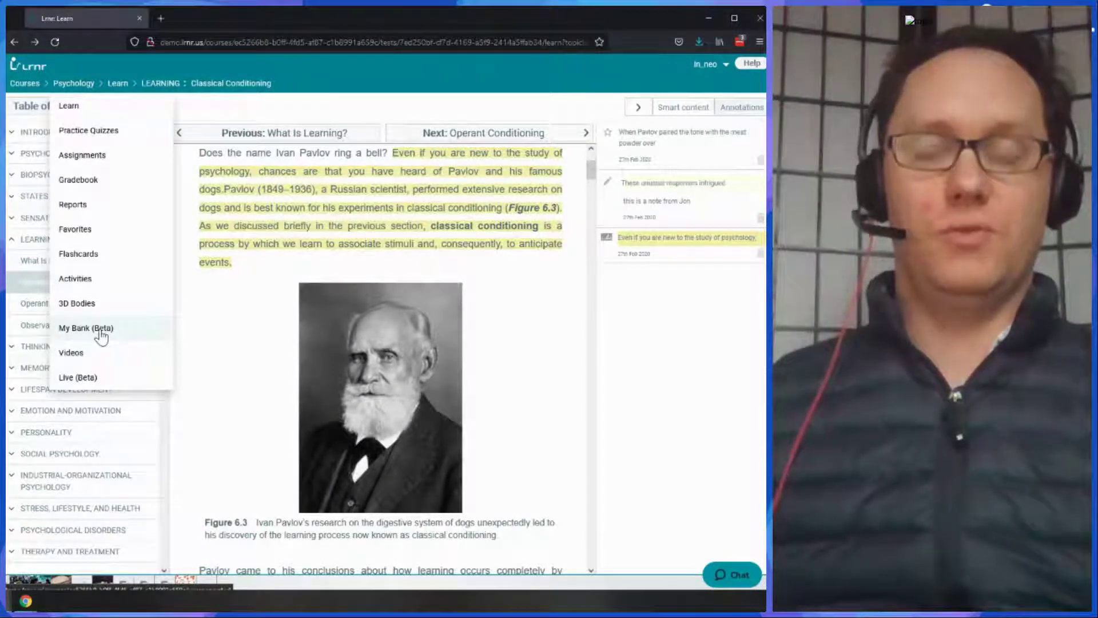
{"action": "mouse_move", "coordinate": [227, 368]}
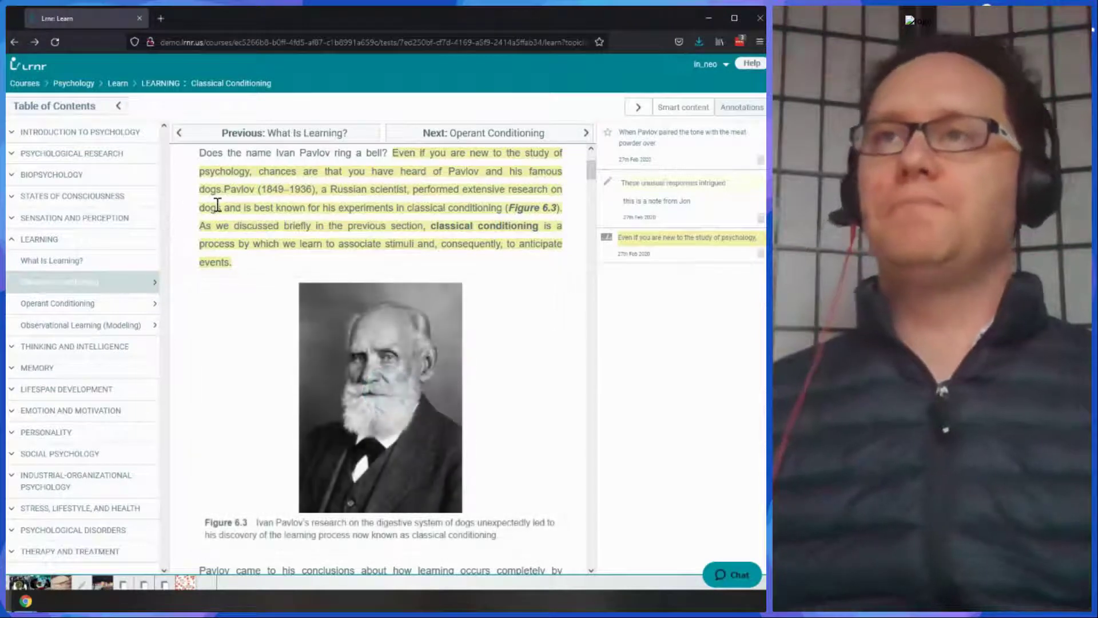
{"action": "left_click", "coordinate": [117, 84]}
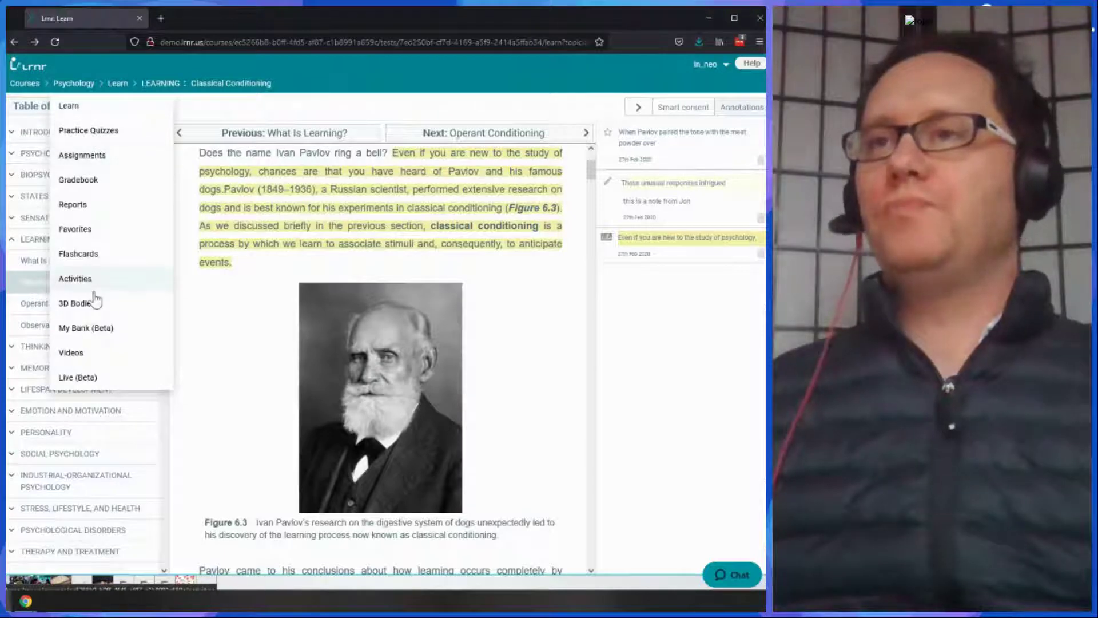
{"action": "left_click", "coordinate": [95, 133]}
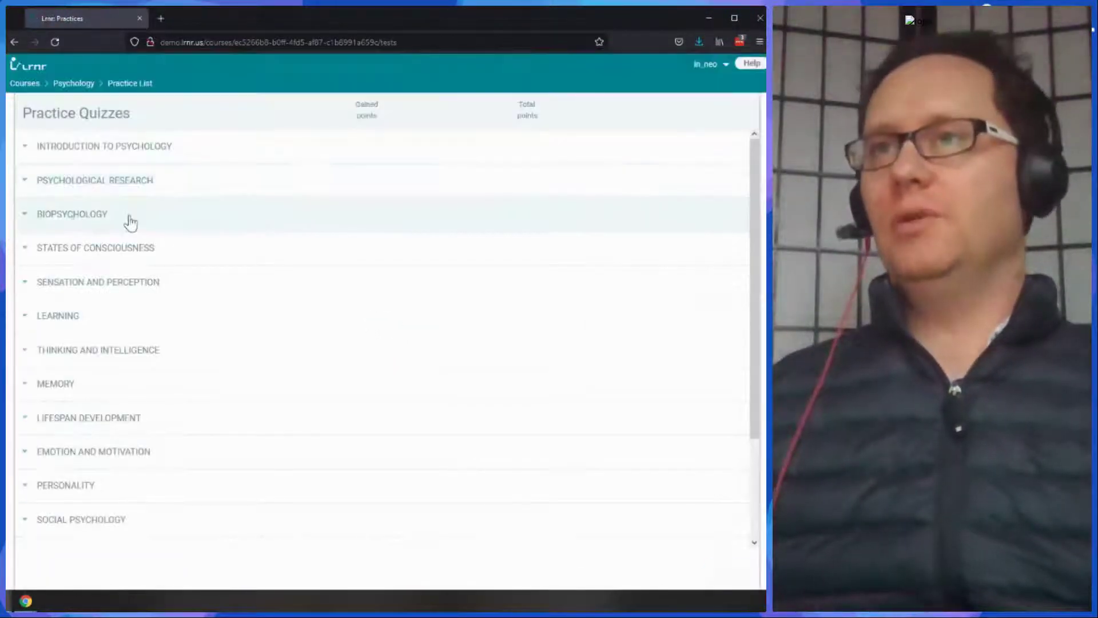
Preview the 3.3 Parts of the Nervous System quiz under Biopsychology and examine the questions in its practice quiz bank
{"action": "left_click", "coordinate": [62, 216]}
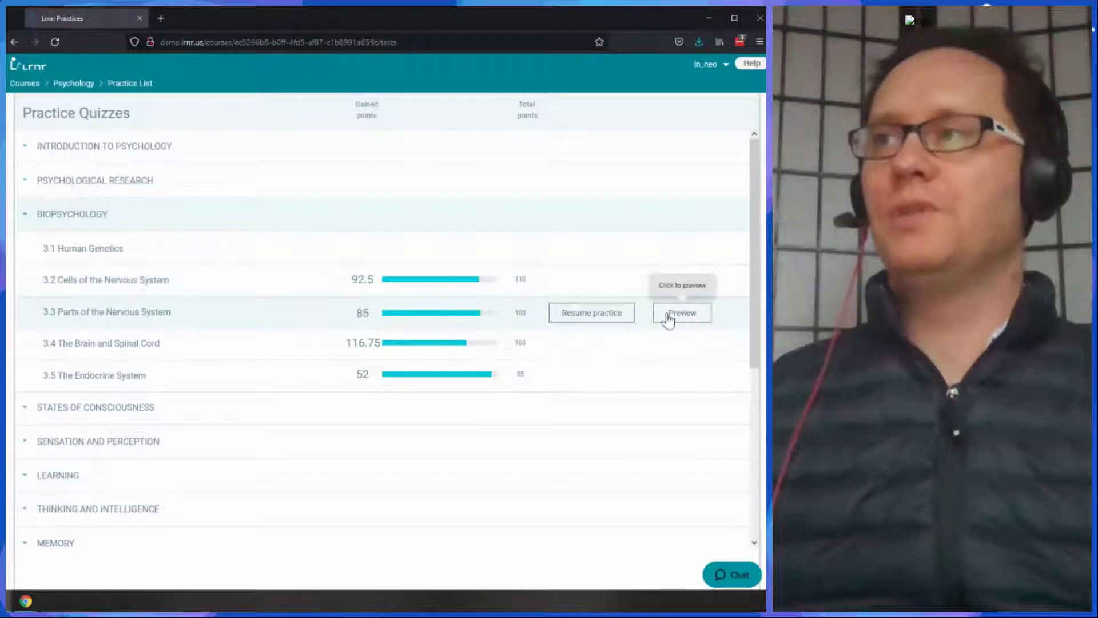
{"action": "left_click", "coordinate": [668, 318]}
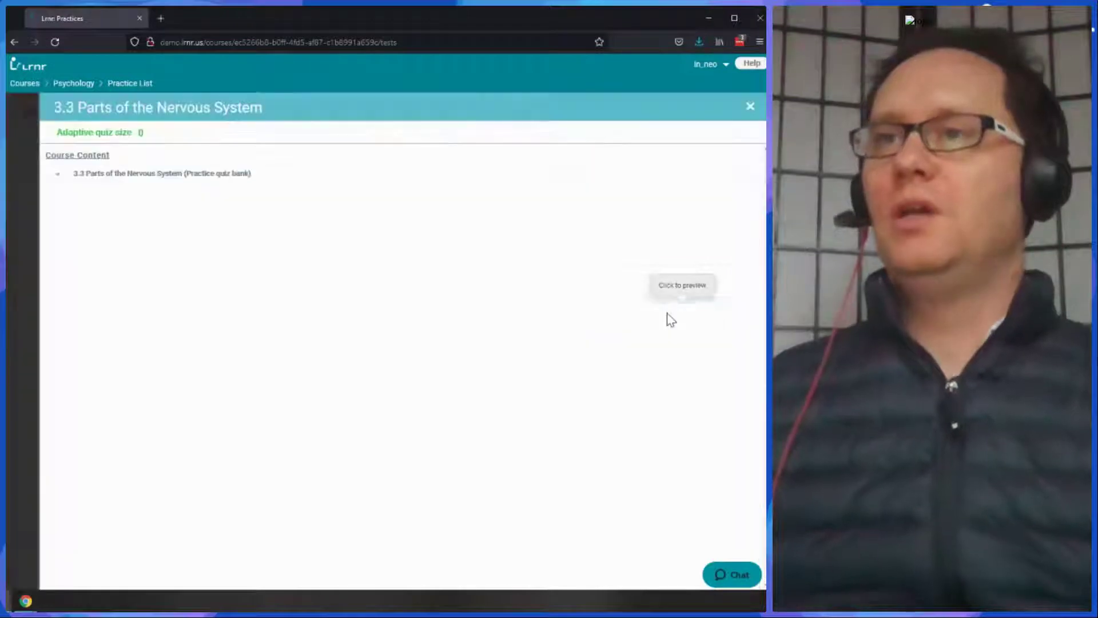
{"action": "left_click", "coordinate": [57, 174]}
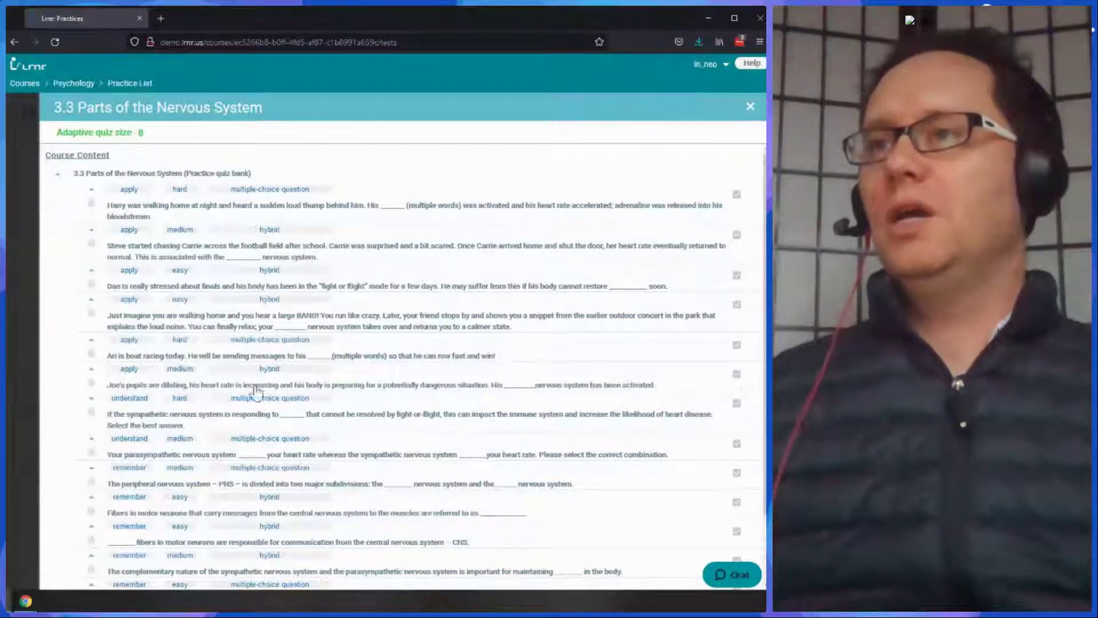
{"action": "scroll", "coordinate": [274, 435], "scroll_direction": "down", "scroll_amount": 2}
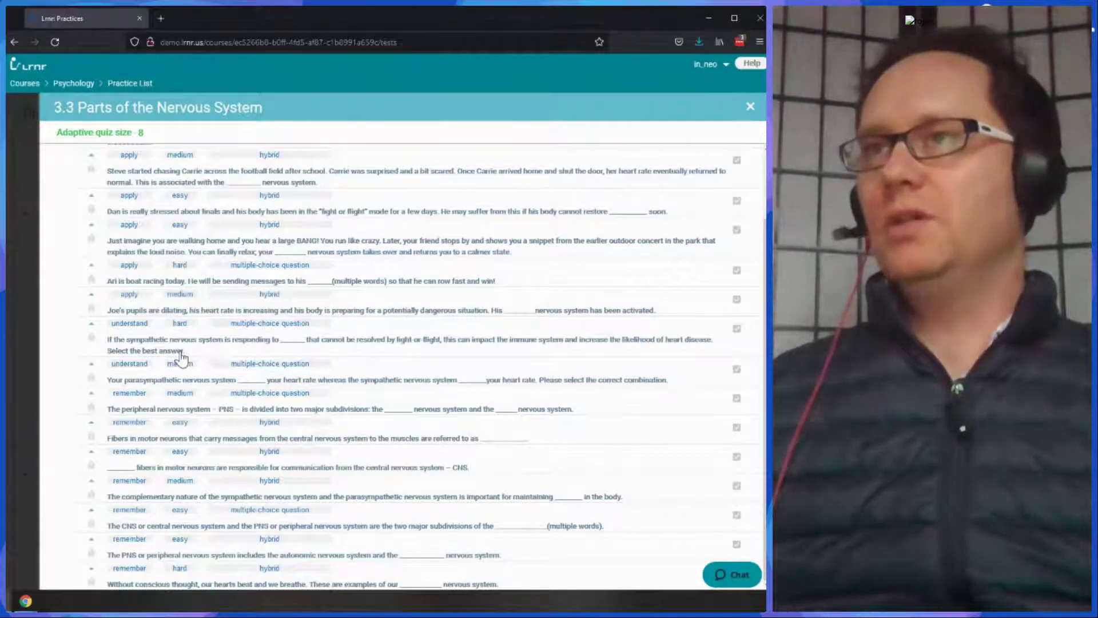
{"action": "scroll", "coordinate": [181, 358], "scroll_direction": "up", "scroll_amount": 3}
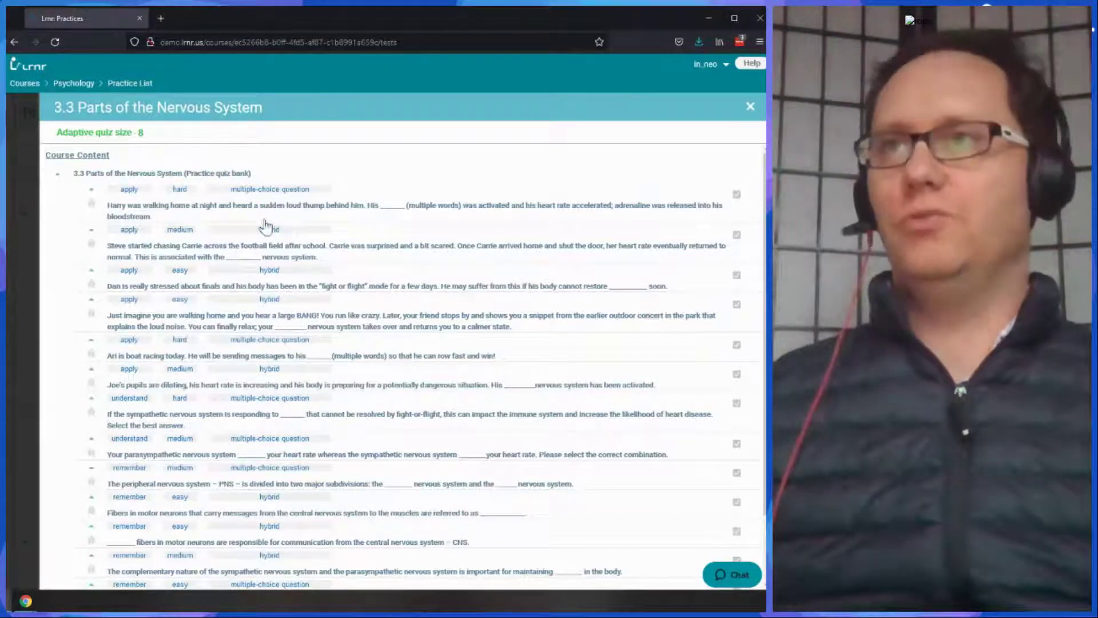
Go to the Psychology course's Assignments and open the draft Chapter 6 - LEARNING for editing
{"action": "mouse_move", "coordinate": [73, 87]}
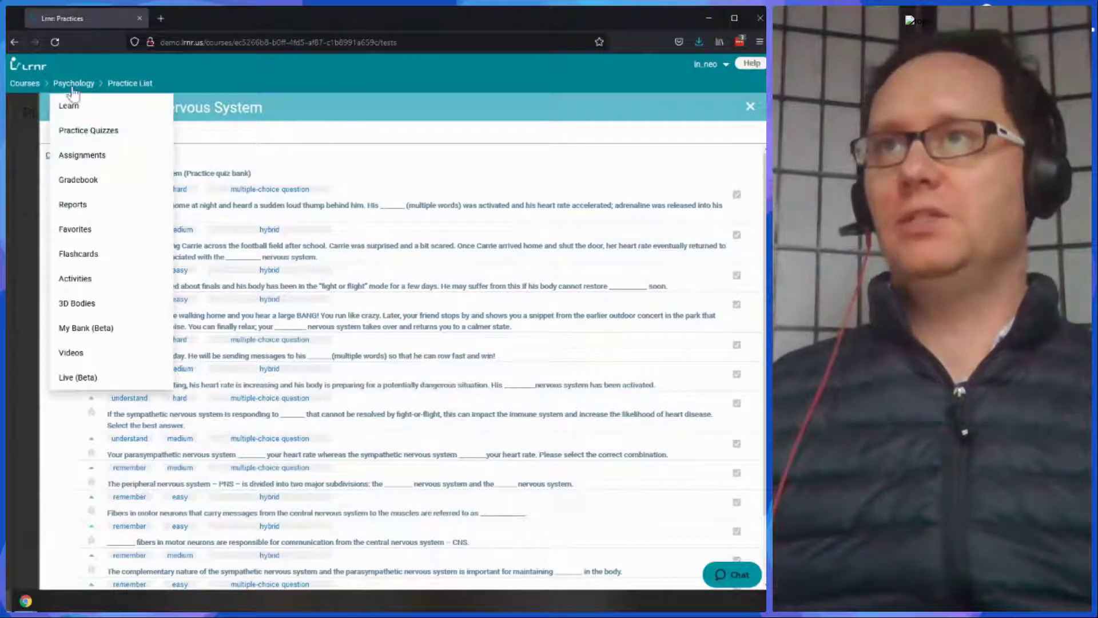
{"action": "left_click", "coordinate": [85, 156]}
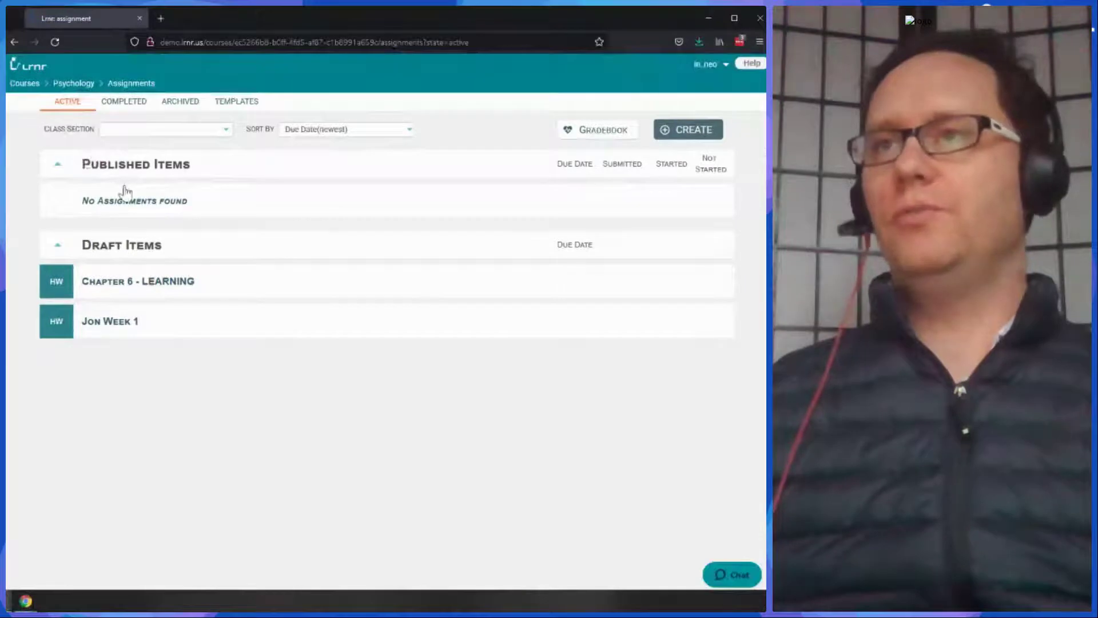
{"action": "mouse_move", "coordinate": [179, 287]}
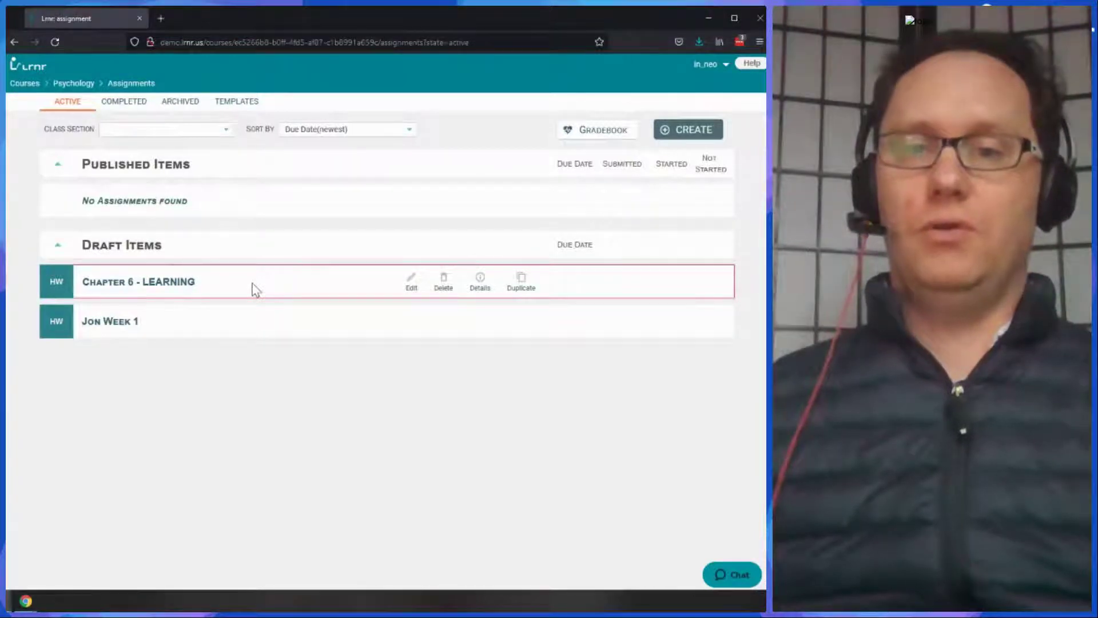
{"action": "left_click", "coordinate": [411, 283]}
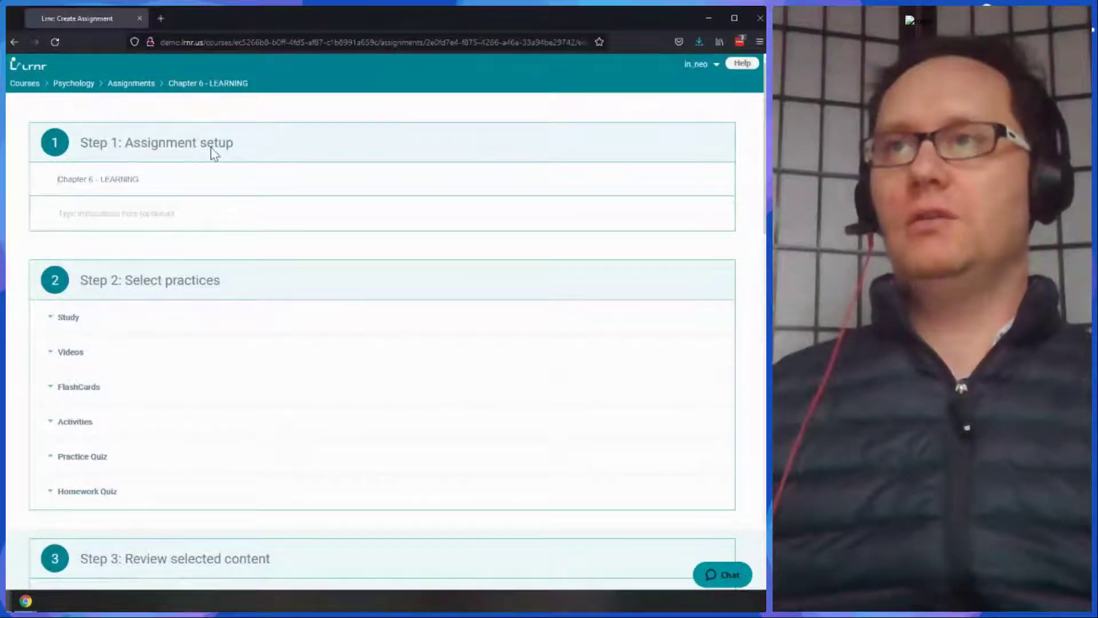
Examine the assignment's setup, practice types, selected content, grading settings for Activities and Practice Quiz, and configuration section
{"action": "scroll", "coordinate": [166, 280], "scroll_direction": "down", "scroll_amount": 2}
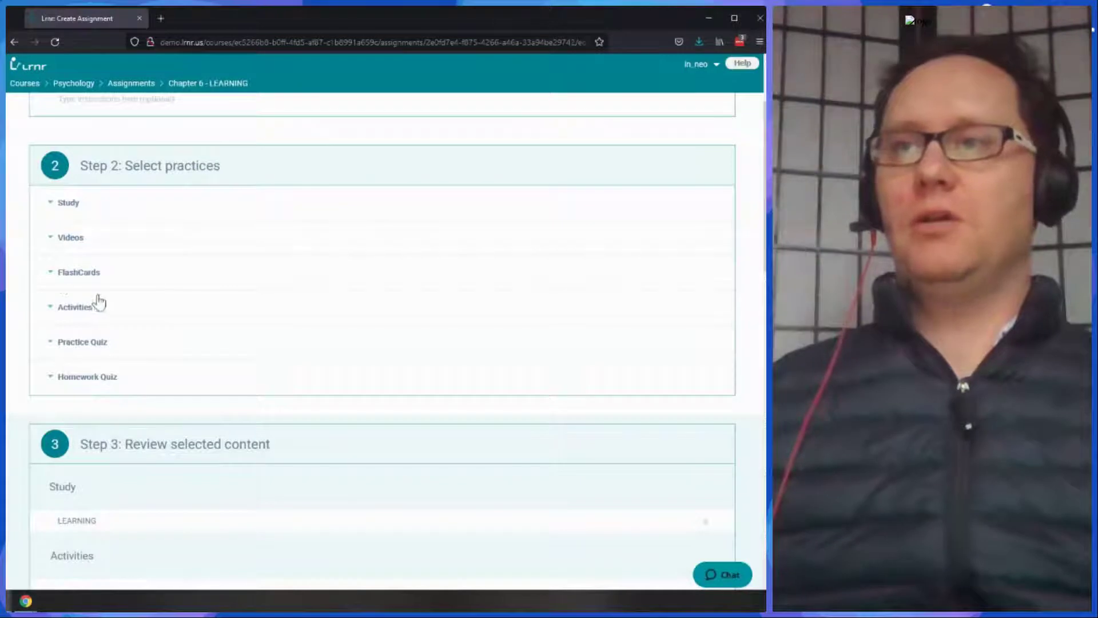
{"action": "scroll", "coordinate": [77, 435], "scroll_direction": "down", "scroll_amount": 2}
{"action": "scroll", "coordinate": [81, 437], "scroll_direction": "down", "scroll_amount": 3}
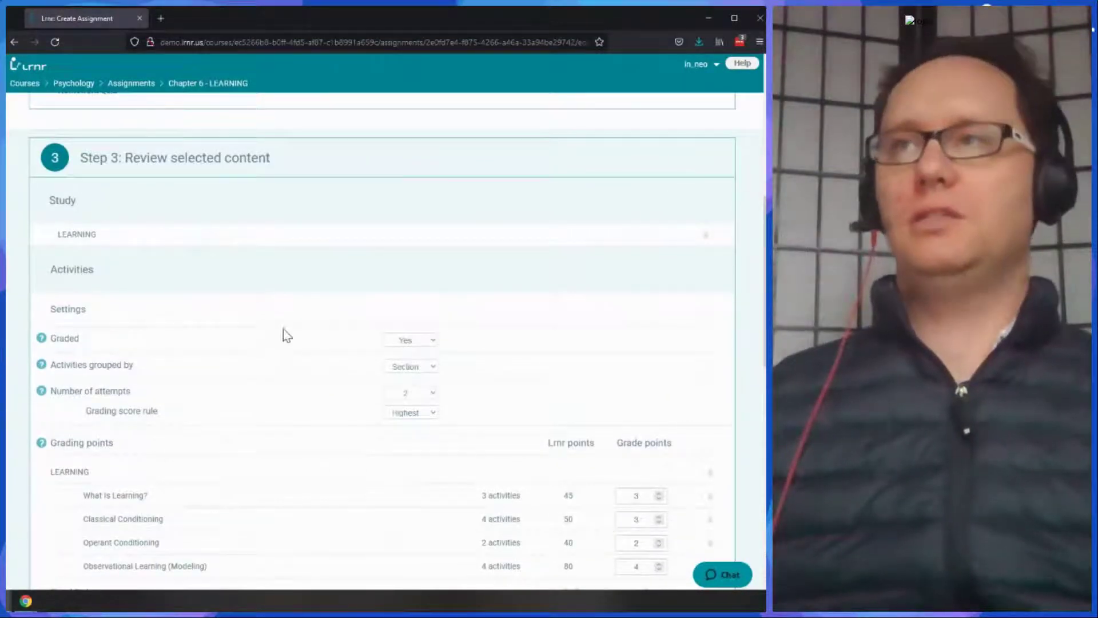
{"action": "scroll", "coordinate": [281, 333], "scroll_direction": "down", "scroll_amount": 2}
{"action": "scroll", "coordinate": [280, 331], "scroll_direction": "down", "scroll_amount": 2}
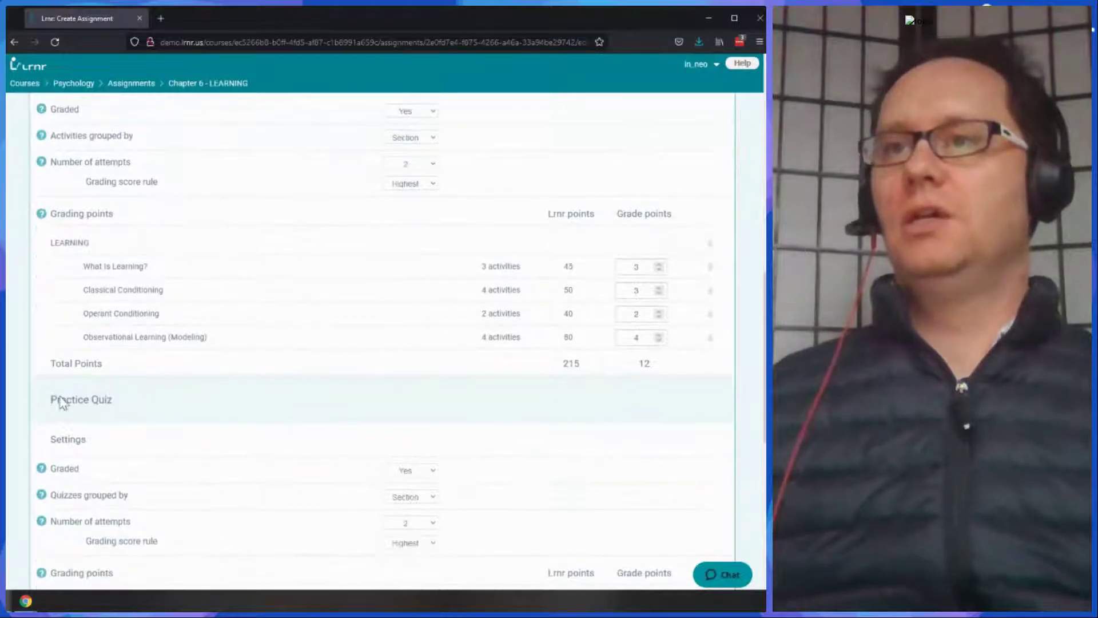
{"action": "scroll", "coordinate": [240, 309], "scroll_direction": "down", "scroll_amount": 3}
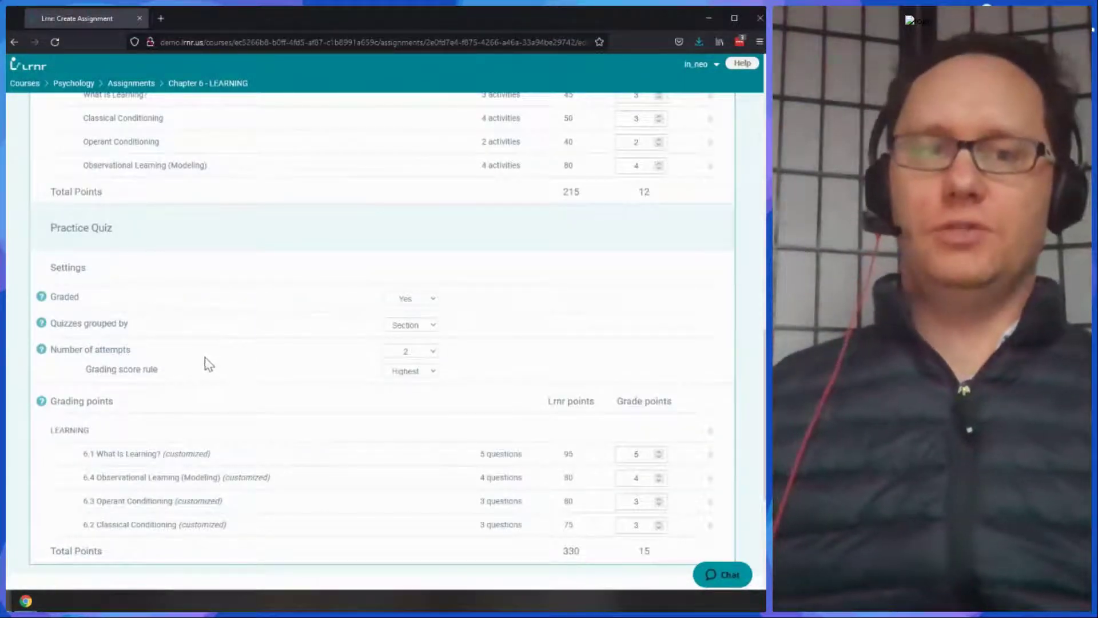
{"action": "scroll", "coordinate": [202, 358], "scroll_direction": "up", "scroll_amount": 4}
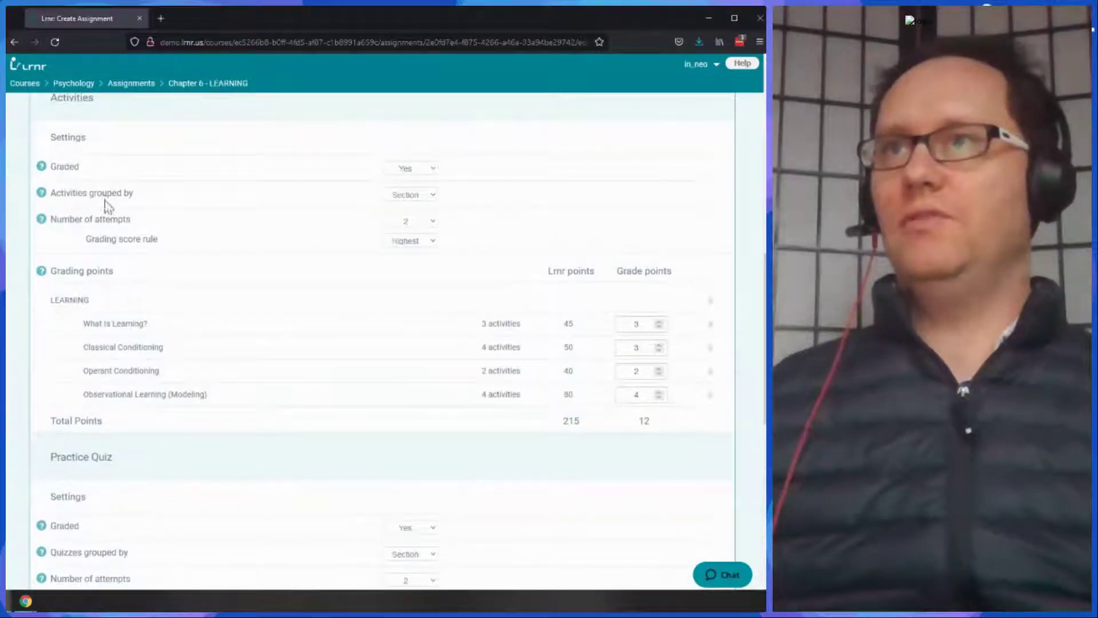
{"action": "scroll", "coordinate": [115, 204], "scroll_direction": "up", "scroll_amount": 2}
{"action": "scroll", "coordinate": [174, 343], "scroll_direction": "down", "scroll_amount": 10}
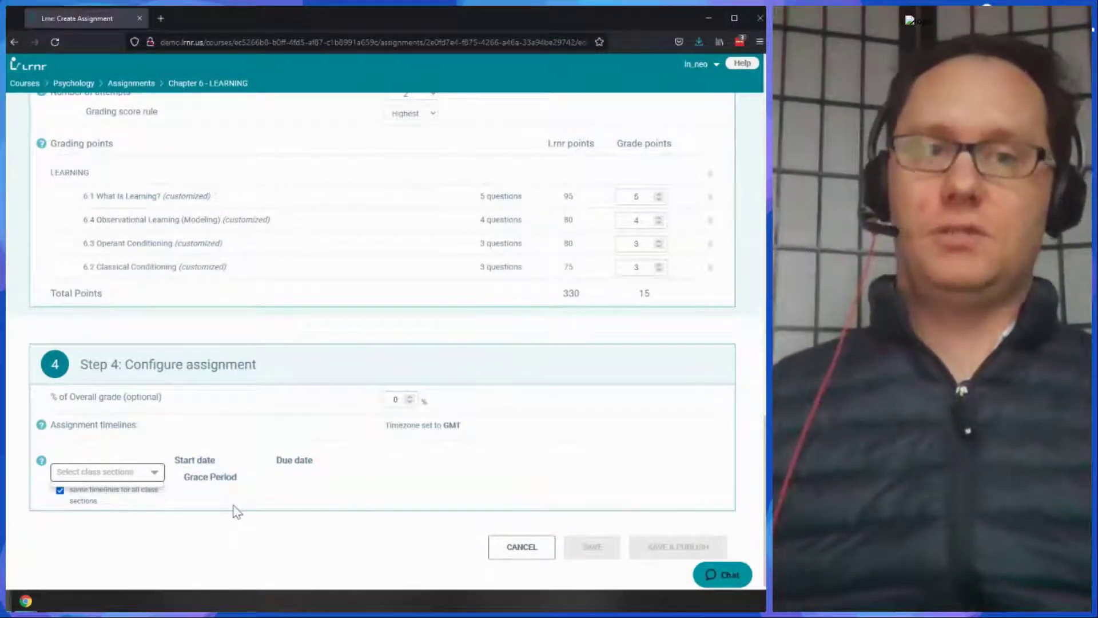
{"action": "scroll", "coordinate": [284, 490], "scroll_direction": "up", "scroll_amount": 5}
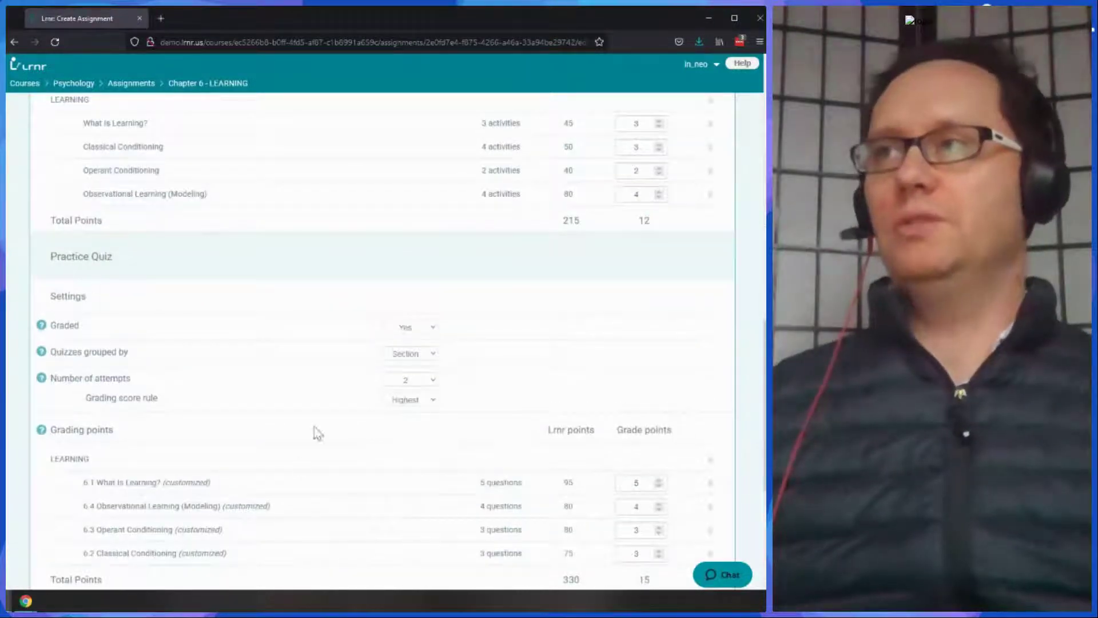
{"action": "scroll", "coordinate": [331, 389], "scroll_direction": "up", "scroll_amount": 7}
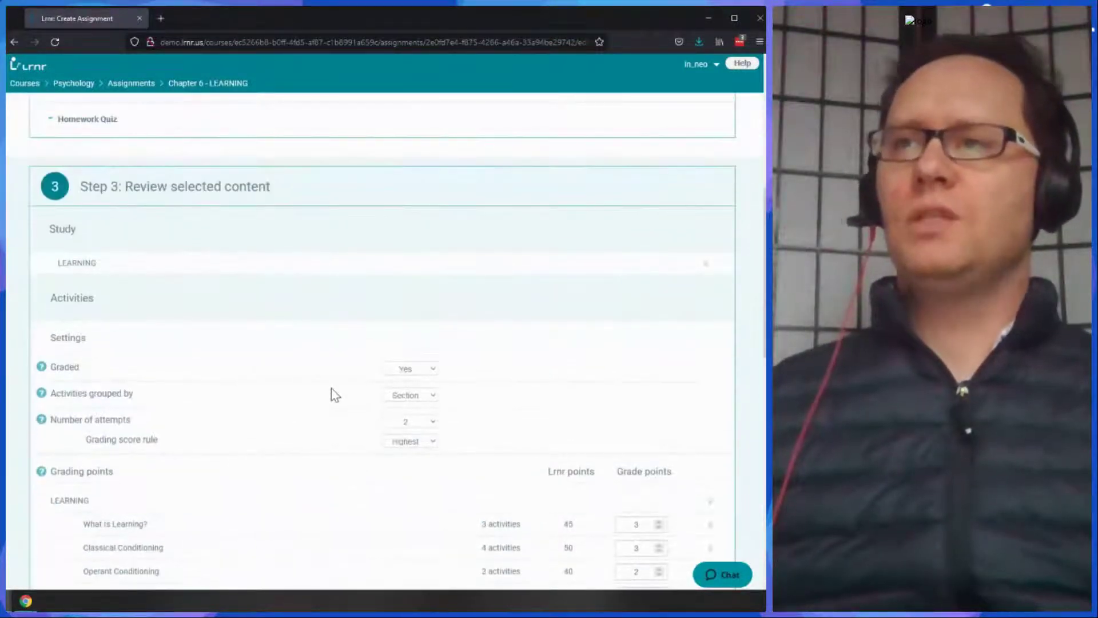
{"action": "scroll", "coordinate": [348, 407], "scroll_direction": "up", "scroll_amount": 5}
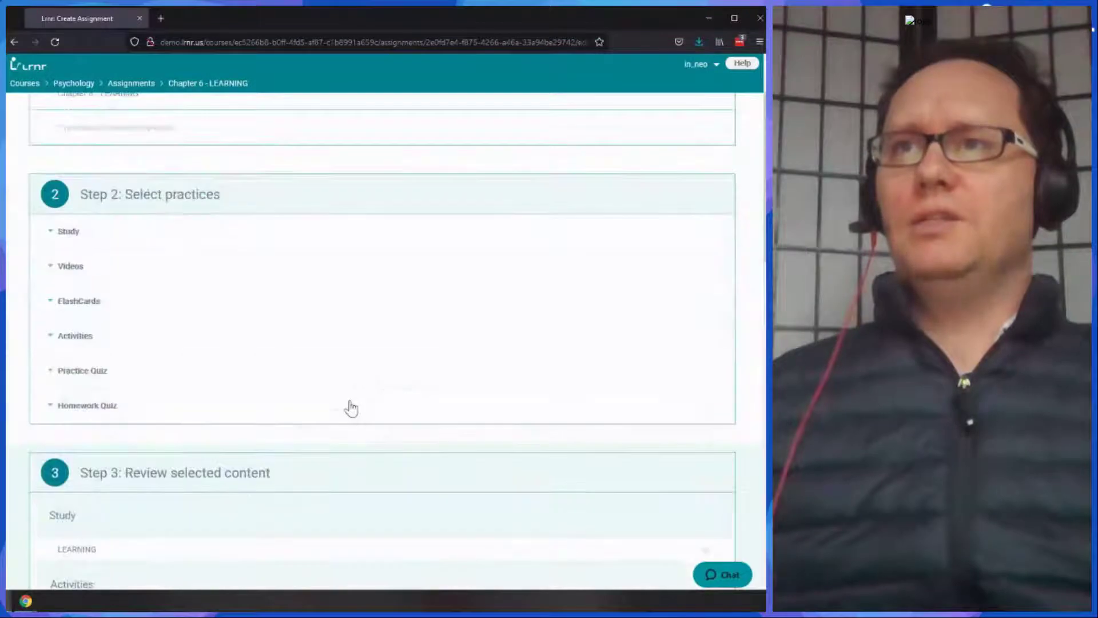
{"action": "scroll", "coordinate": [351, 408], "scroll_direction": "up", "scroll_amount": 2}
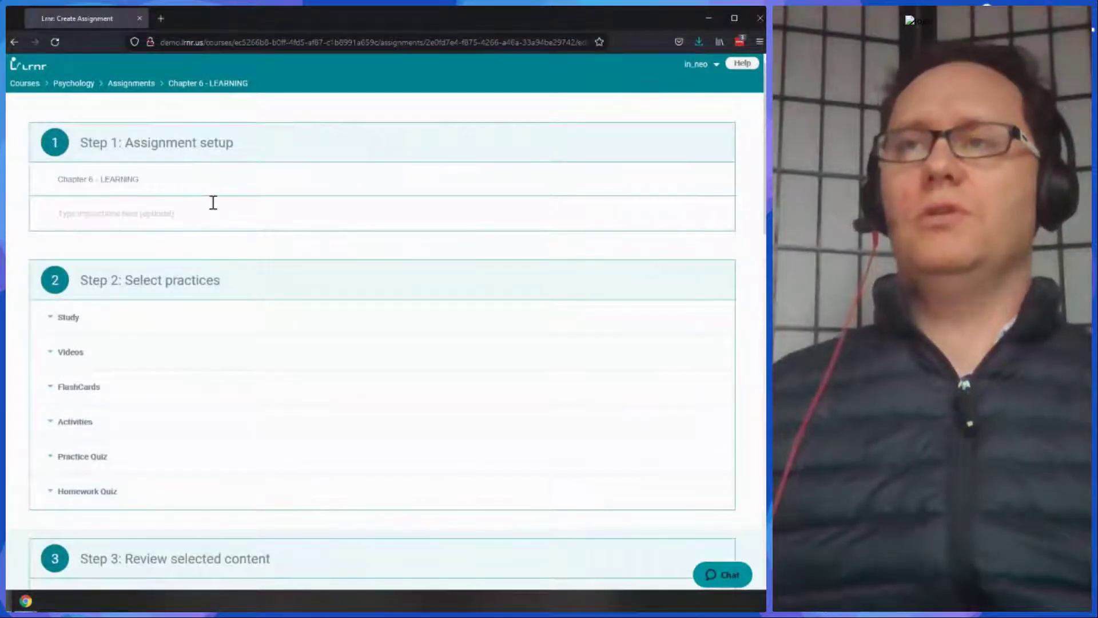
Expand the Study practices and the LEARNING chapter to view its selected sections and the remaining chapters
{"action": "scroll", "coordinate": [290, 338], "scroll_direction": "down", "scroll_amount": 2}
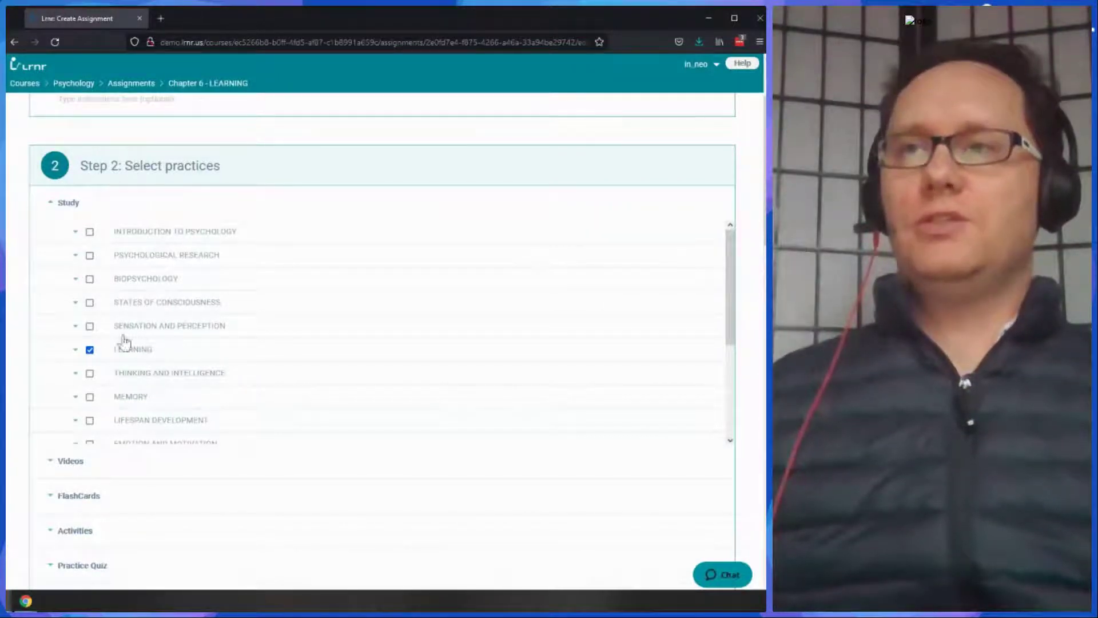
{"action": "left_click", "coordinate": [76, 349]}
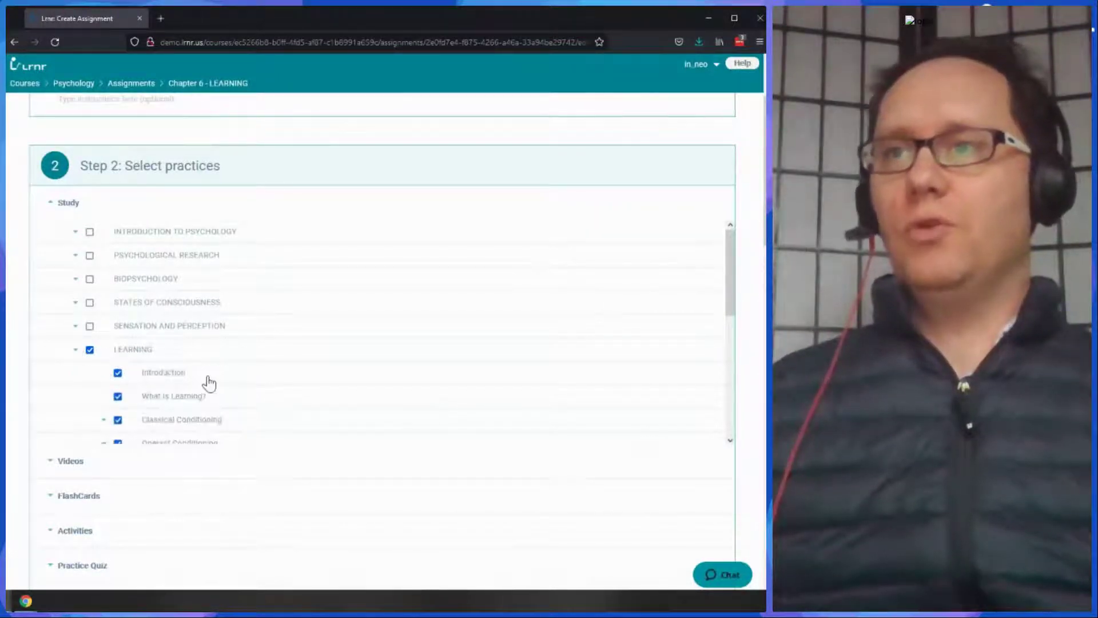
{"action": "scroll", "coordinate": [195, 380], "scroll_direction": "down", "scroll_amount": 2}
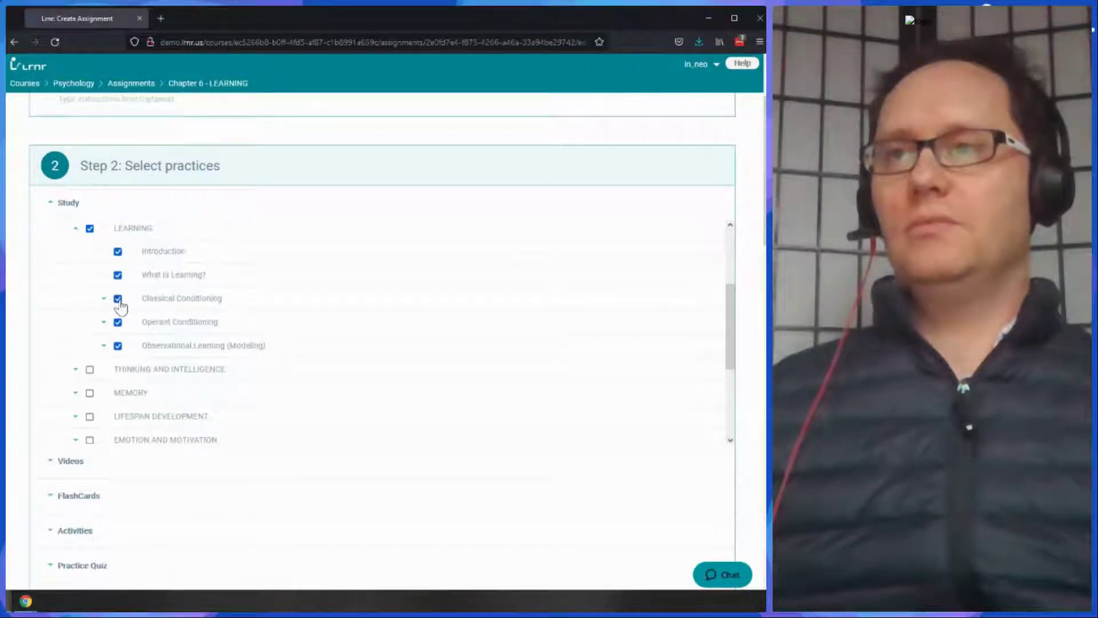
{"action": "scroll", "coordinate": [219, 320], "scroll_direction": "down", "scroll_amount": 1}
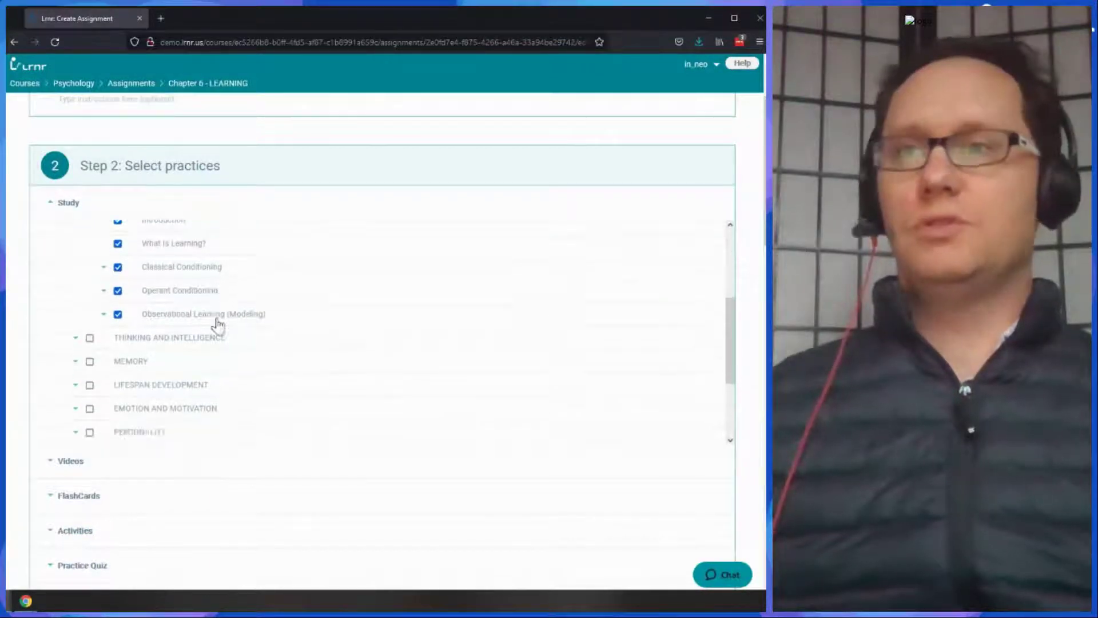
{"action": "scroll", "coordinate": [219, 337], "scroll_direction": "down", "scroll_amount": 2}
{"action": "scroll", "coordinate": [155, 448], "scroll_direction": "down", "scroll_amount": 2}
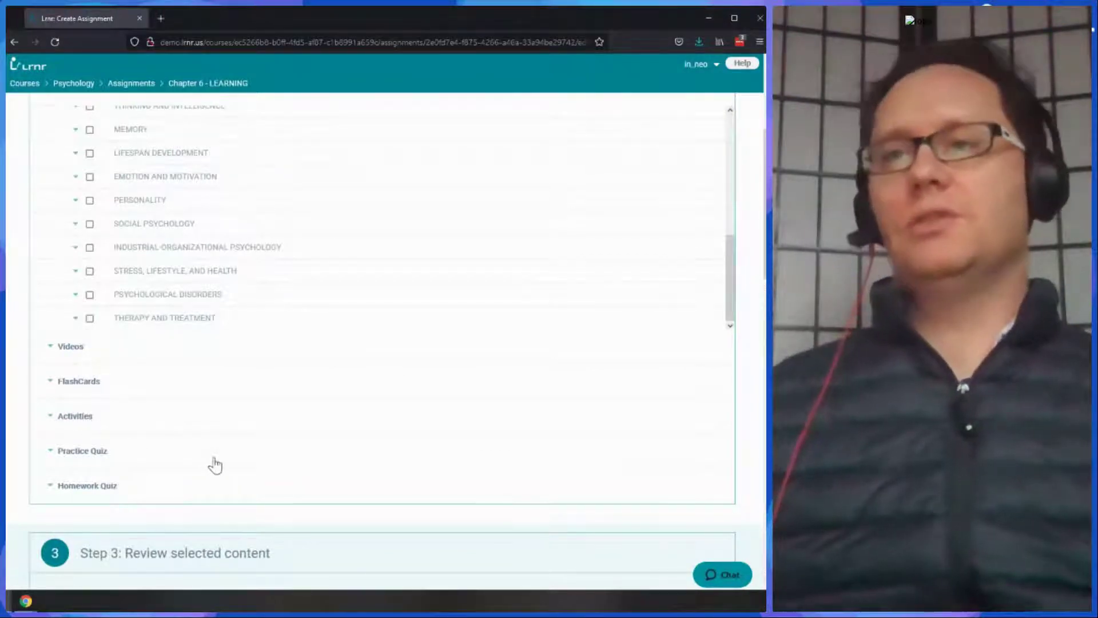
{"action": "scroll", "coordinate": [215, 464], "scroll_direction": "down", "scroll_amount": 4}
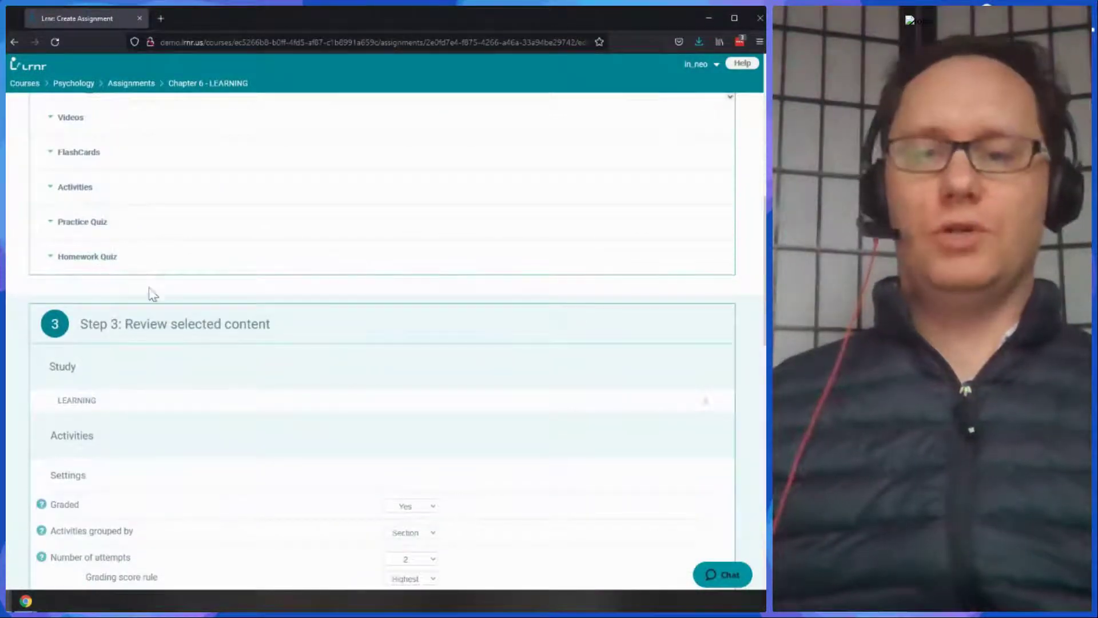
Expand the Homework Quiz practices and look over their chapters and the selected content under review
{"action": "left_click", "coordinate": [66, 262]}
{"action": "scroll", "coordinate": [115, 269], "scroll_direction": "down", "scroll_amount": 5}
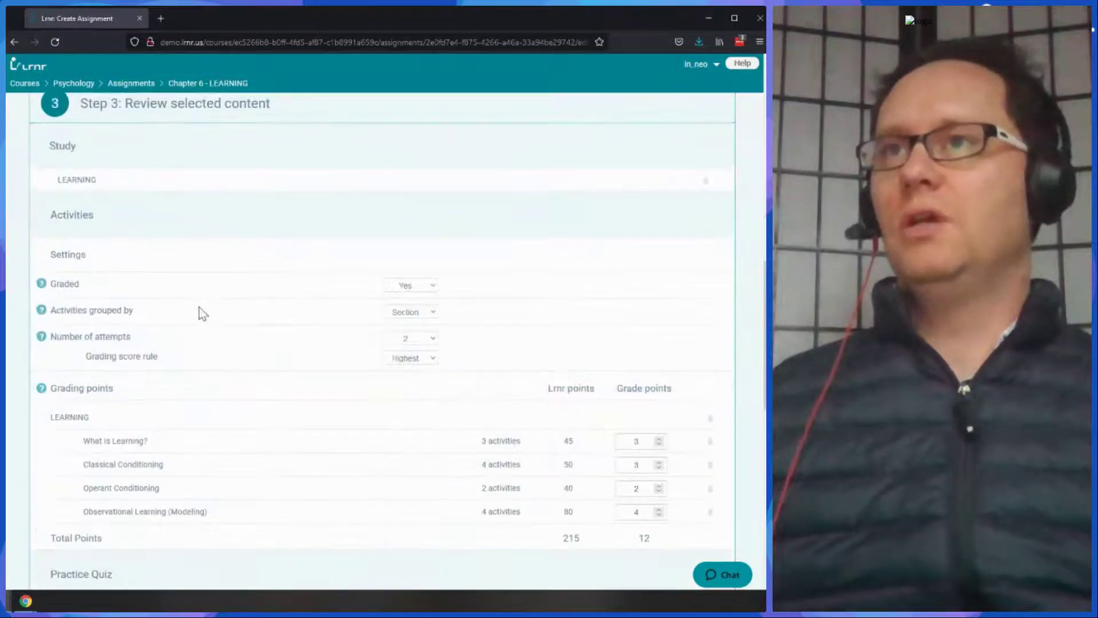
{"action": "scroll", "coordinate": [195, 315], "scroll_direction": "up", "scroll_amount": 4}
{"action": "scroll", "coordinate": [189, 321], "scroll_direction": "up", "scroll_amount": 2}
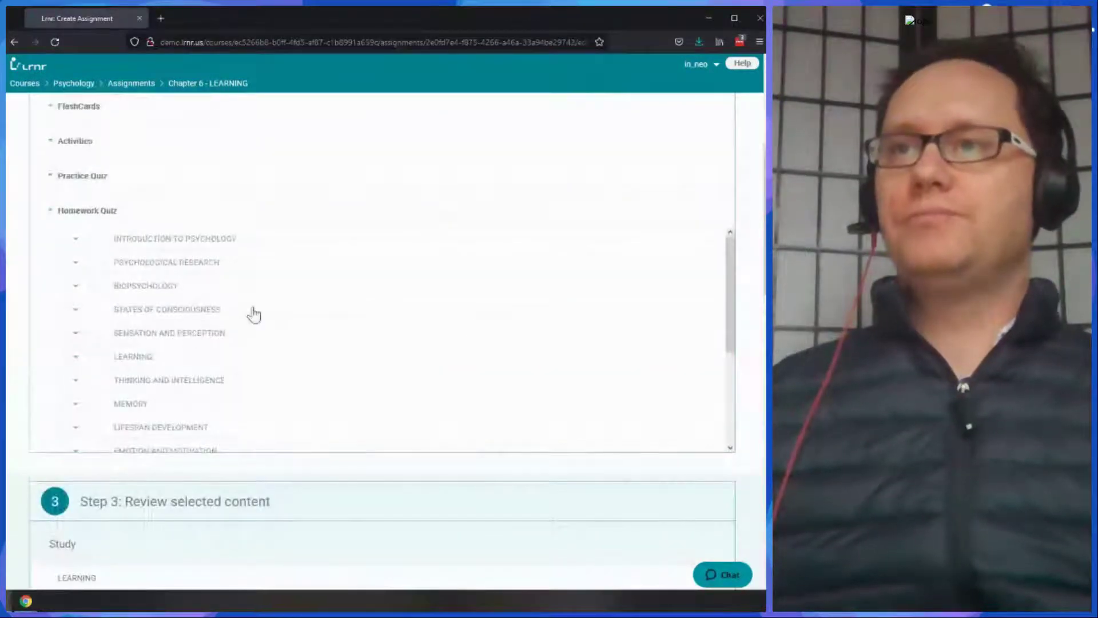
{"action": "scroll", "coordinate": [470, 343], "scroll_direction": "down", "scroll_amount": 3}
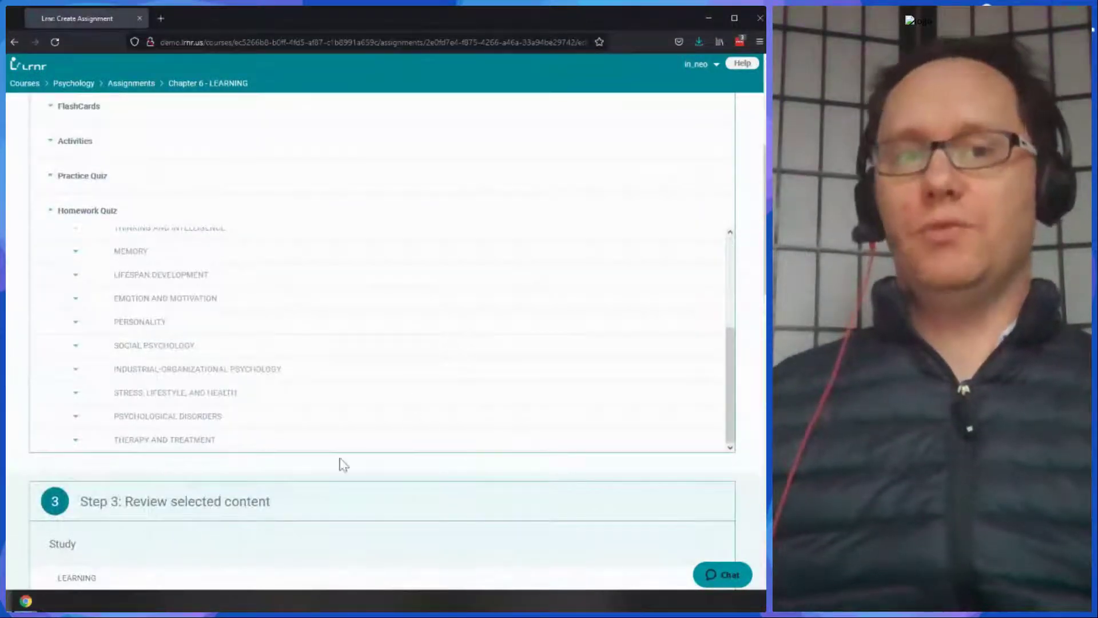
{"action": "scroll", "coordinate": [372, 449], "scroll_direction": "down", "scroll_amount": 4}
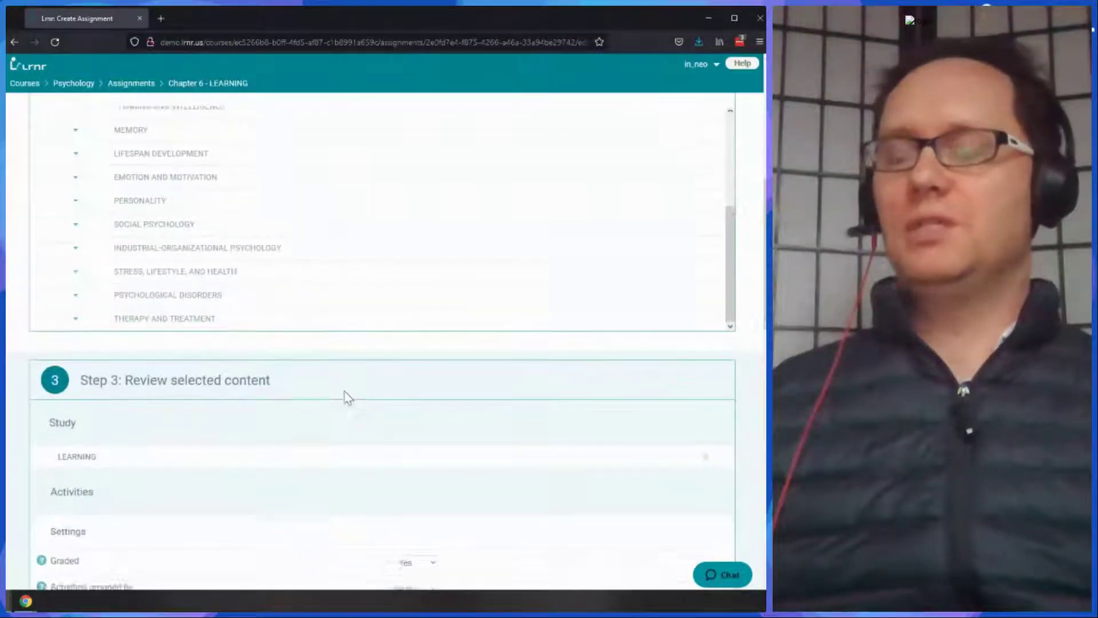
{"action": "scroll", "coordinate": [348, 397], "scroll_direction": "down", "scroll_amount": 4}
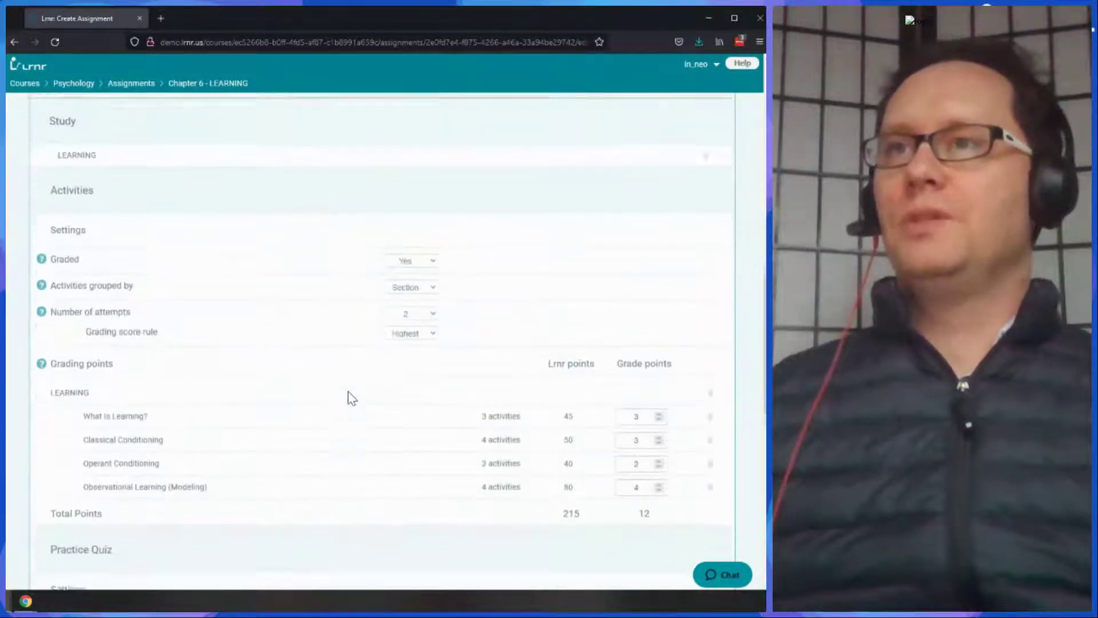
Show the Graded and grouping options for Activities, keeping Yes and Section
{"action": "left_click", "coordinate": [414, 226]}
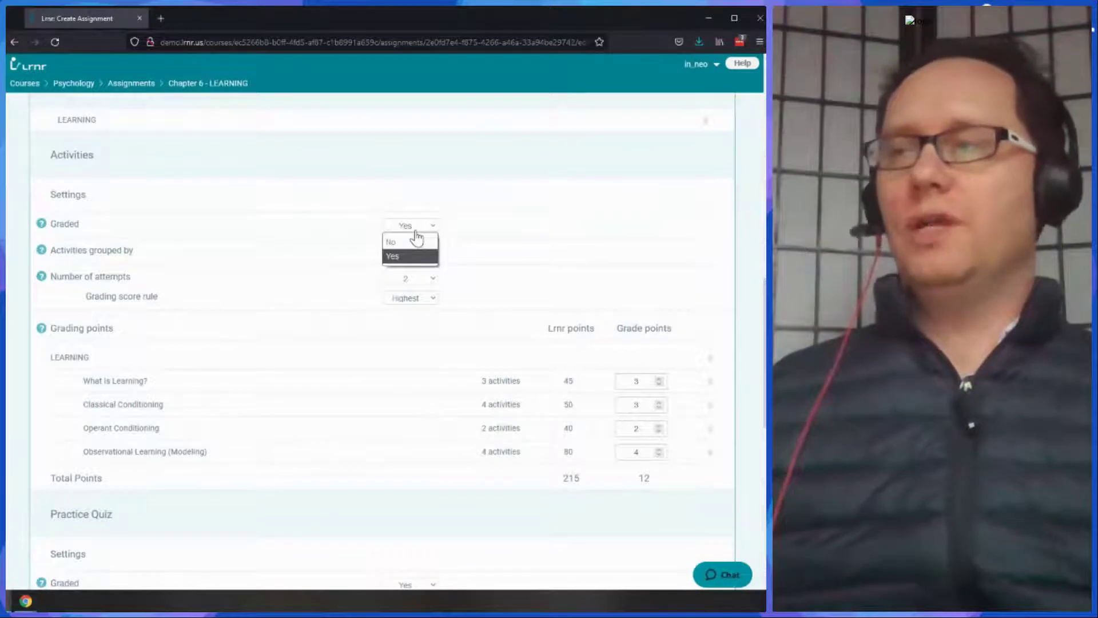
{"action": "left_click", "coordinate": [421, 256]}
{"action": "left_click", "coordinate": [431, 253]}
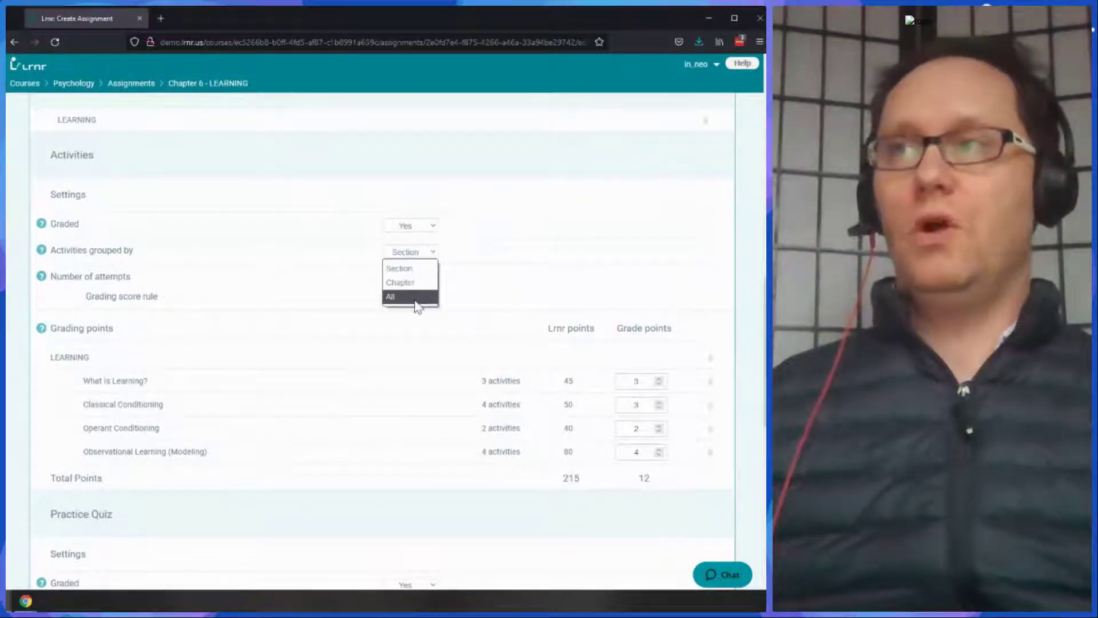
{"action": "left_click", "coordinate": [500, 253]}
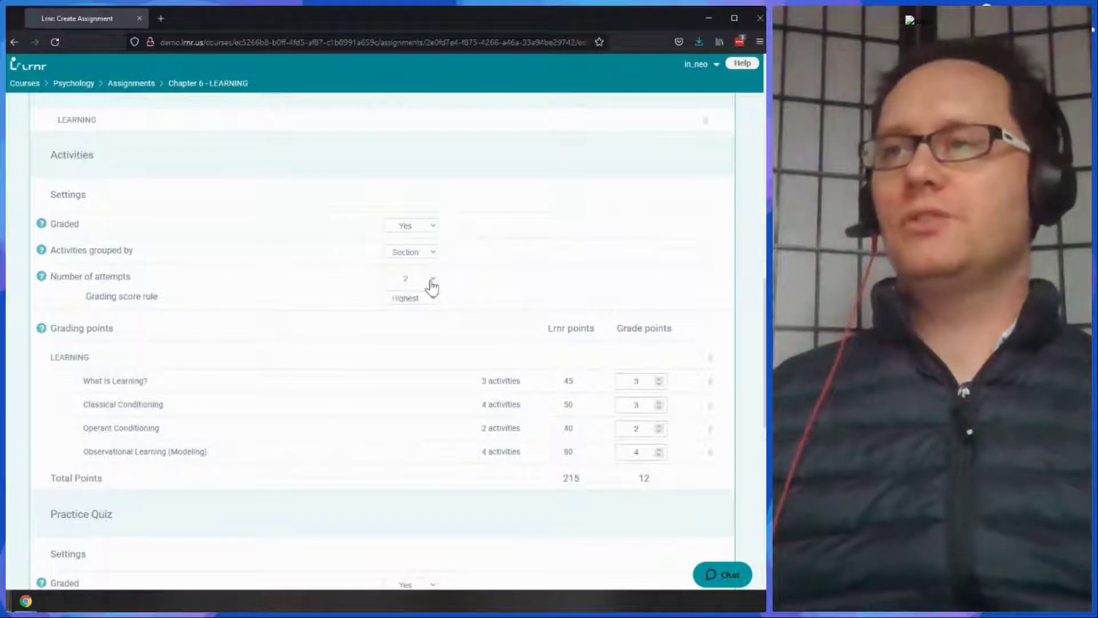
Re-enter 4 as the grade points for the 6.4 Observational Learning (Modeling) practice quiz
{"action": "scroll", "coordinate": [480, 306], "scroll_direction": "down", "scroll_amount": 3}
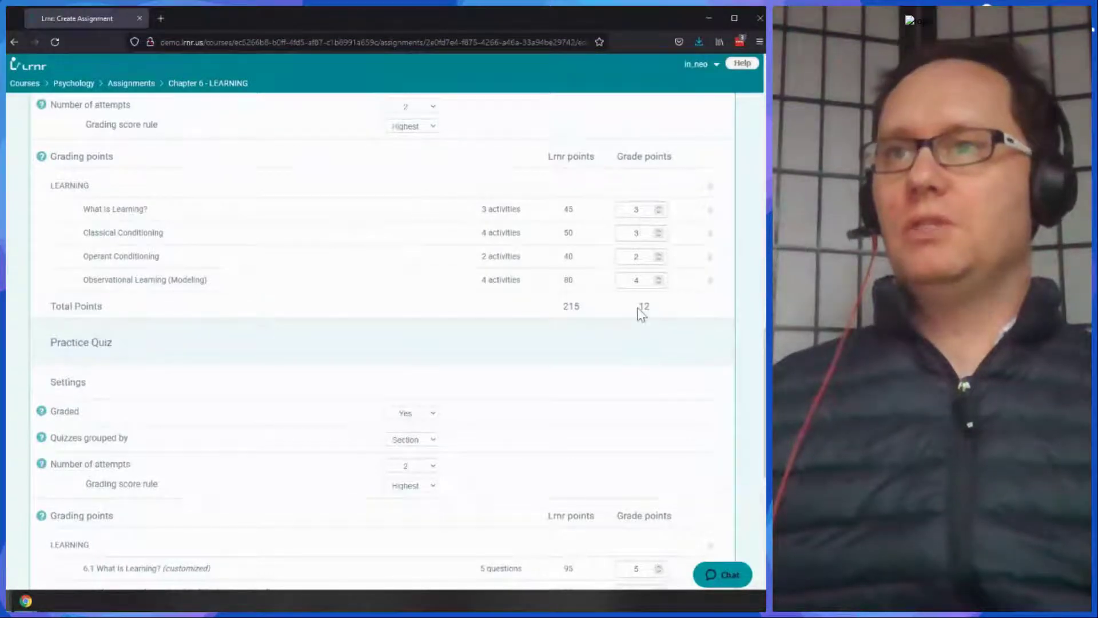
{"action": "scroll", "coordinate": [277, 361], "scroll_direction": "down", "scroll_amount": 5}
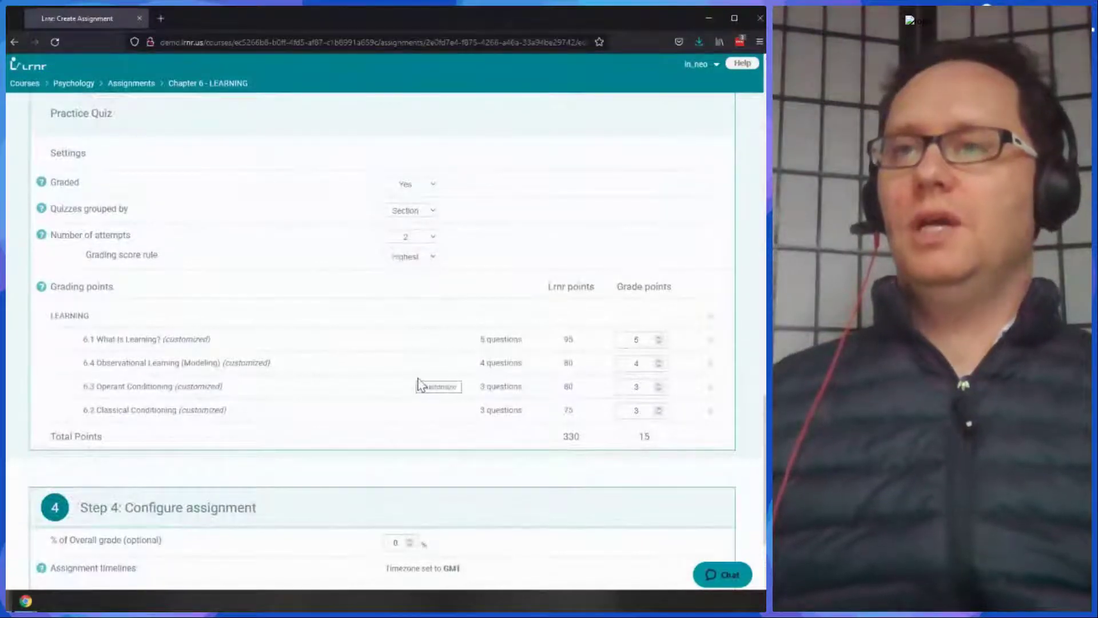
{"action": "left_click", "coordinate": [635, 359]}
{"action": "key", "text": "BackSpace"}
{"action": "type", "text": "4"}
Look over the assignment's percentage, timeline and publishing options, and return to the Assignments list without saving
{"action": "scroll", "coordinate": [530, 385], "scroll_direction": "down", "scroll_amount": 2}
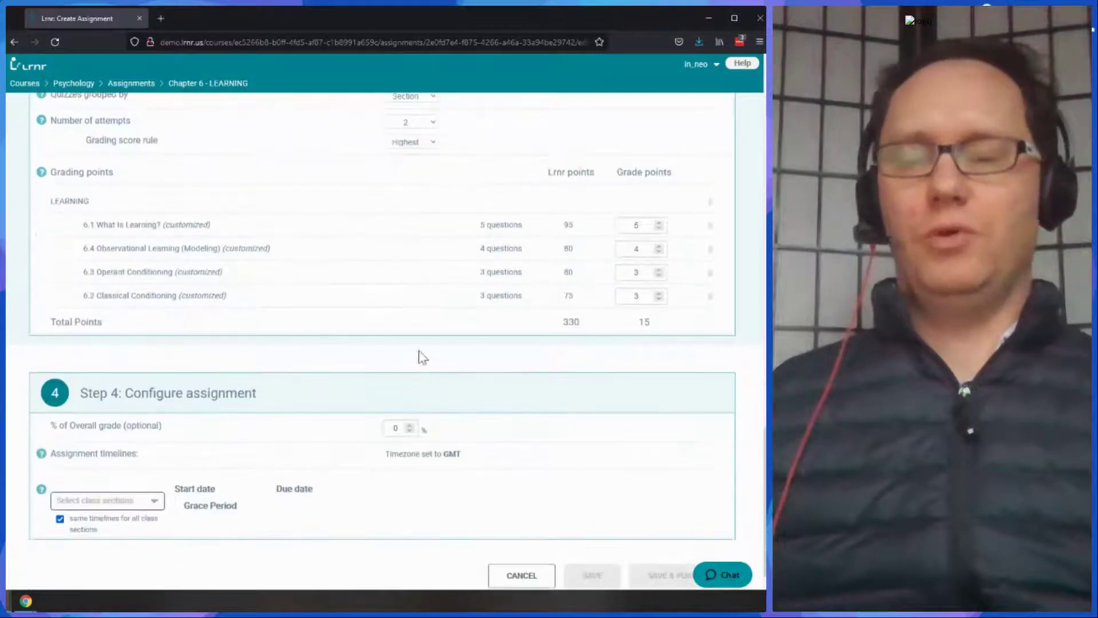
{"action": "scroll", "coordinate": [387, 355], "scroll_direction": "down", "scroll_amount": 1}
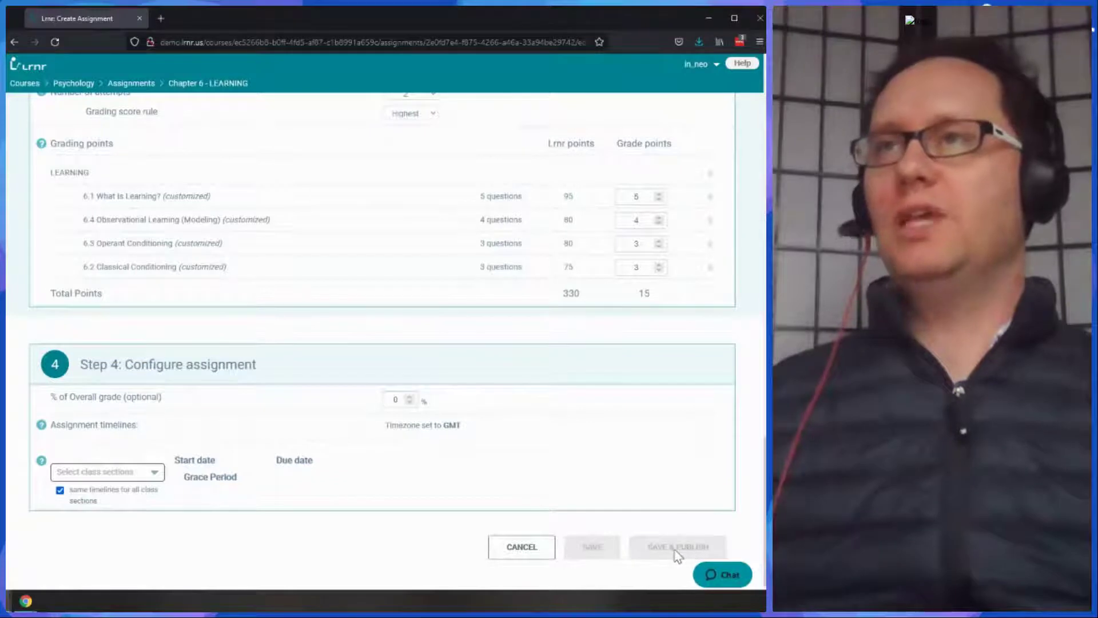
{"action": "scroll", "coordinate": [257, 243], "scroll_direction": "up", "scroll_amount": 14}
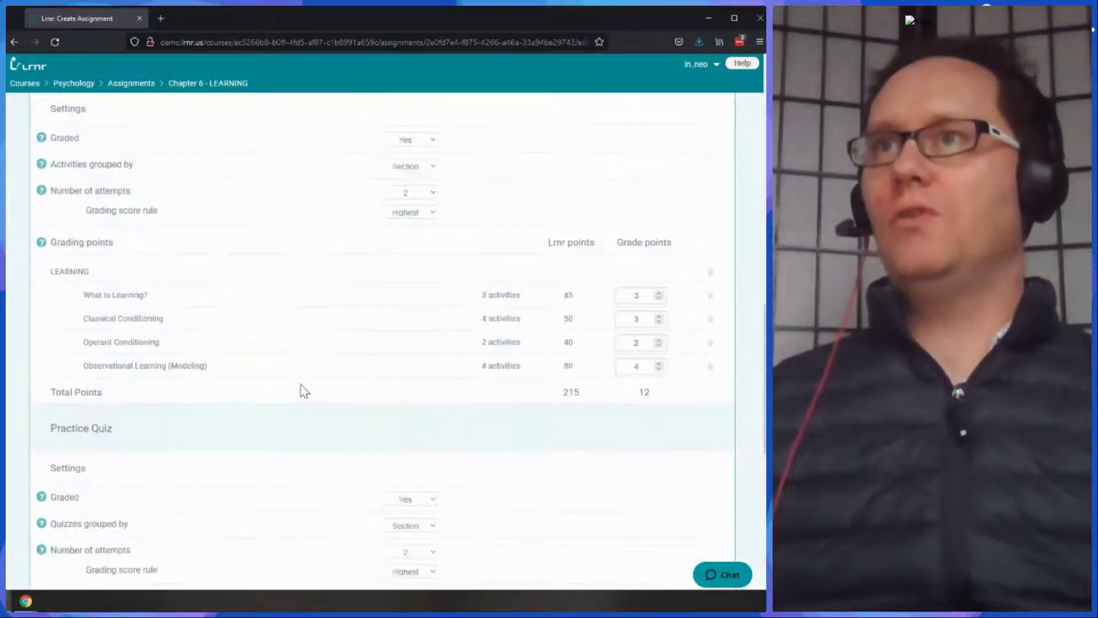
{"action": "scroll", "coordinate": [246, 204], "scroll_direction": "up", "scroll_amount": 10}
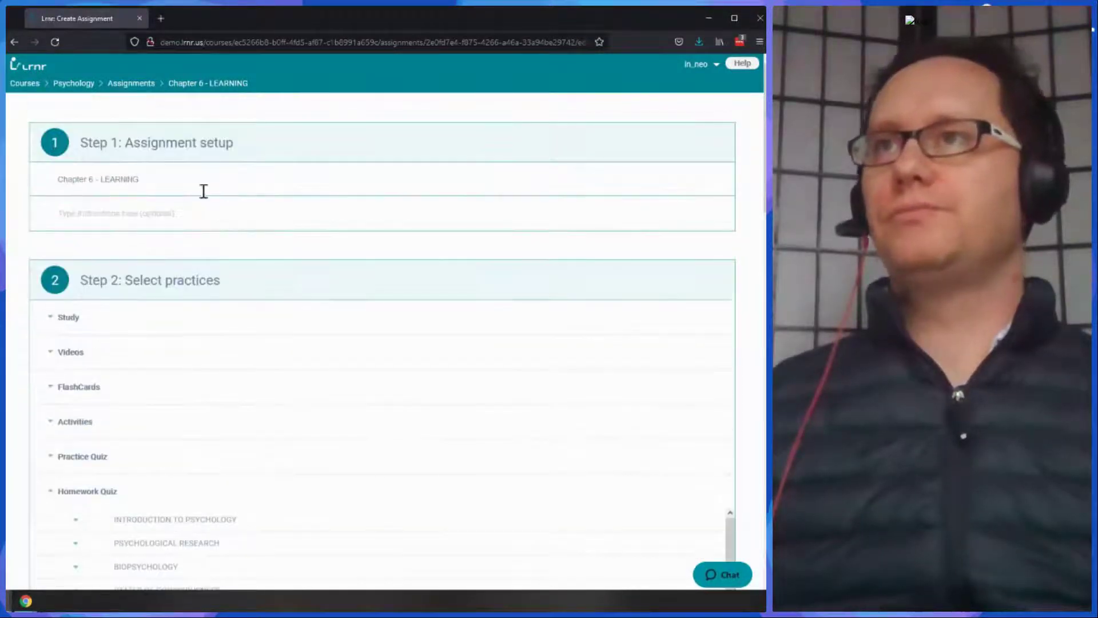
{"action": "left_click", "coordinate": [138, 87]}
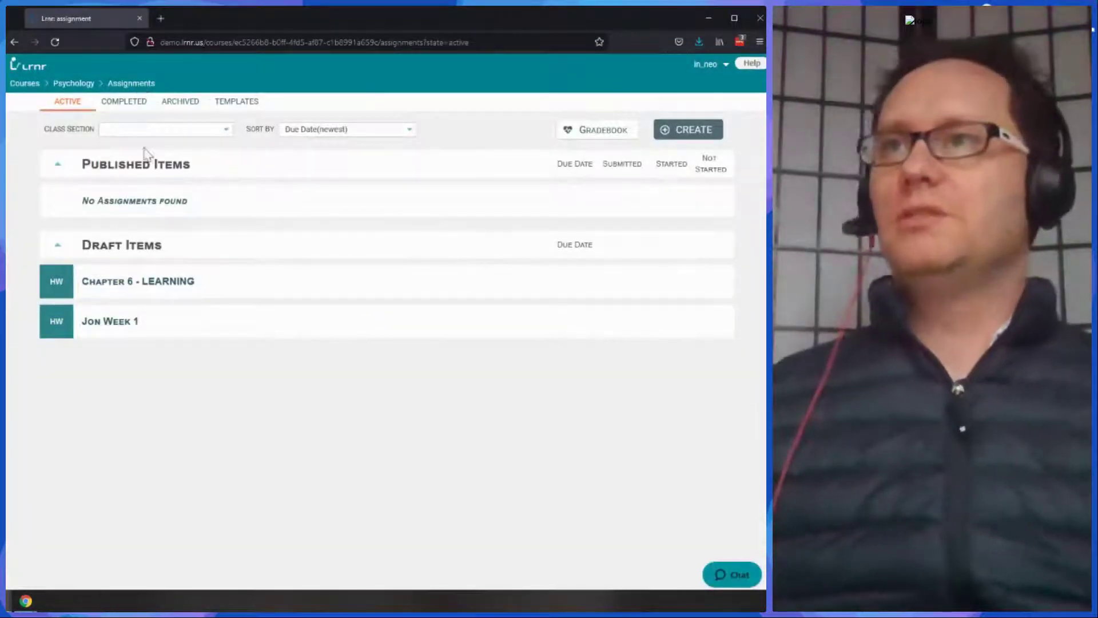
Open the Psychology course's Activities, resume Measures of Intelligence under Thinking and Intelligence, and dismiss the instructions
{"action": "left_click", "coordinate": [75, 85]}
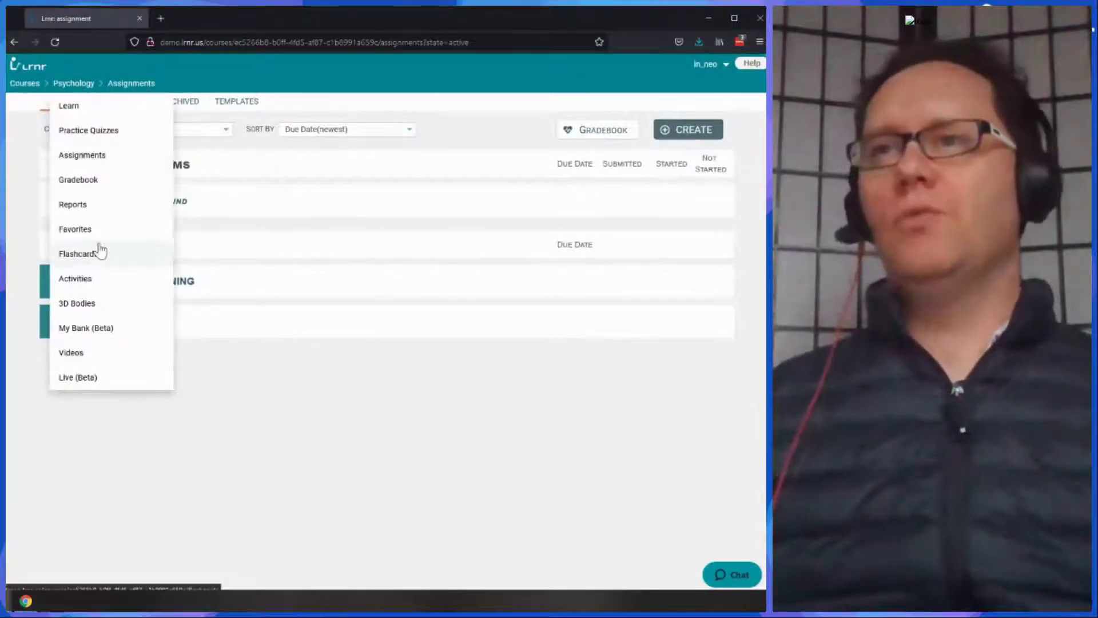
{"action": "left_click", "coordinate": [90, 284]}
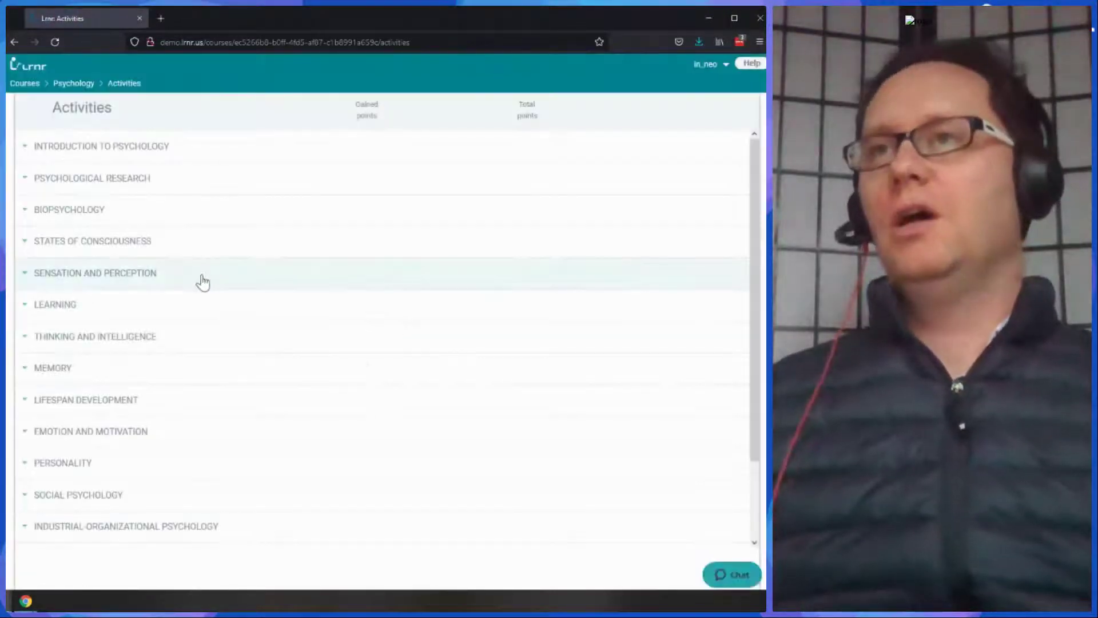
{"action": "left_click", "coordinate": [102, 343]}
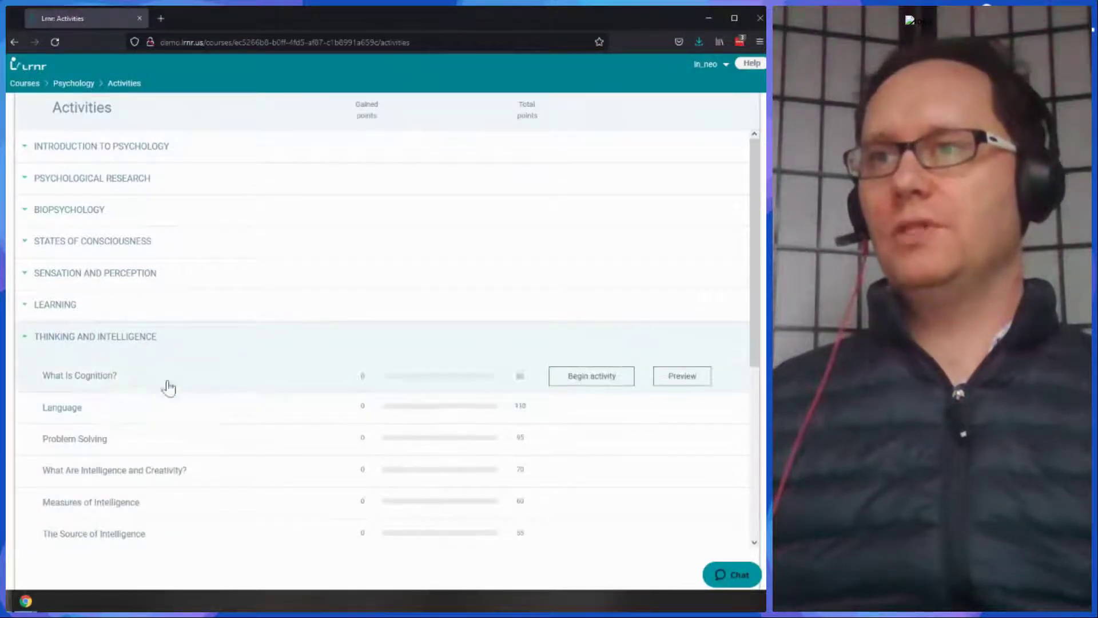
{"action": "scroll", "coordinate": [123, 449], "scroll_direction": "down", "scroll_amount": 3}
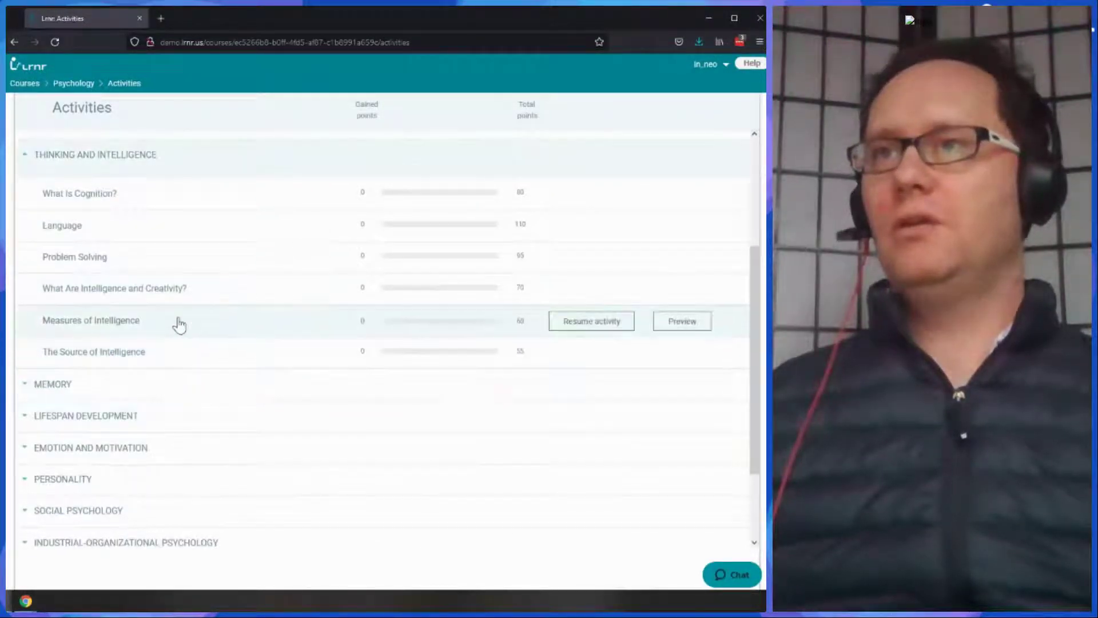
{"action": "left_click", "coordinate": [584, 324]}
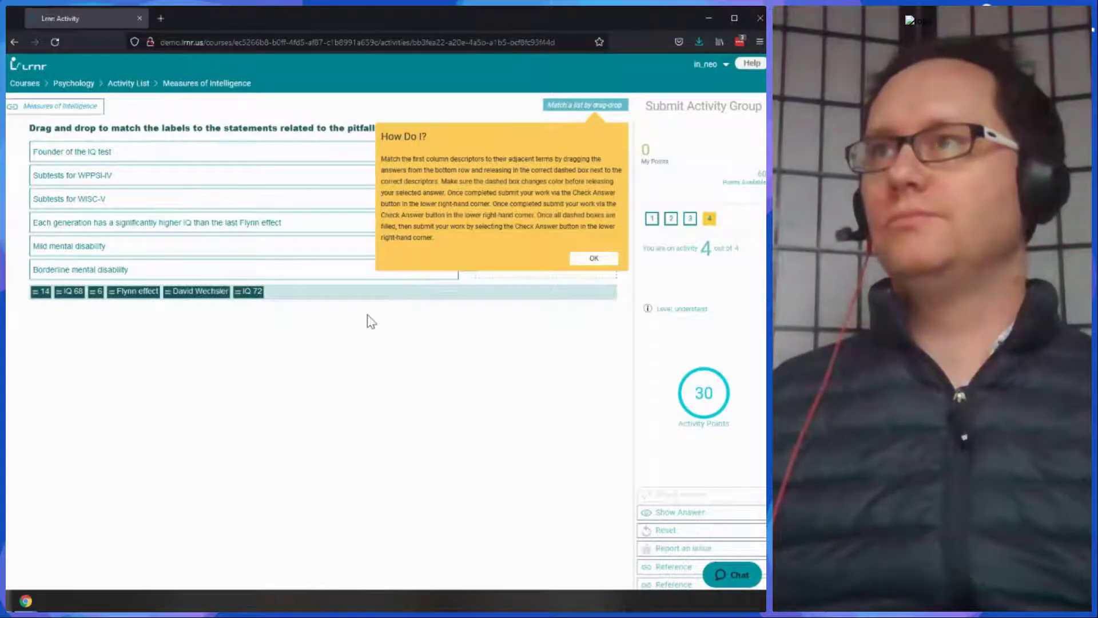
{"action": "left_click", "coordinate": [590, 260]}
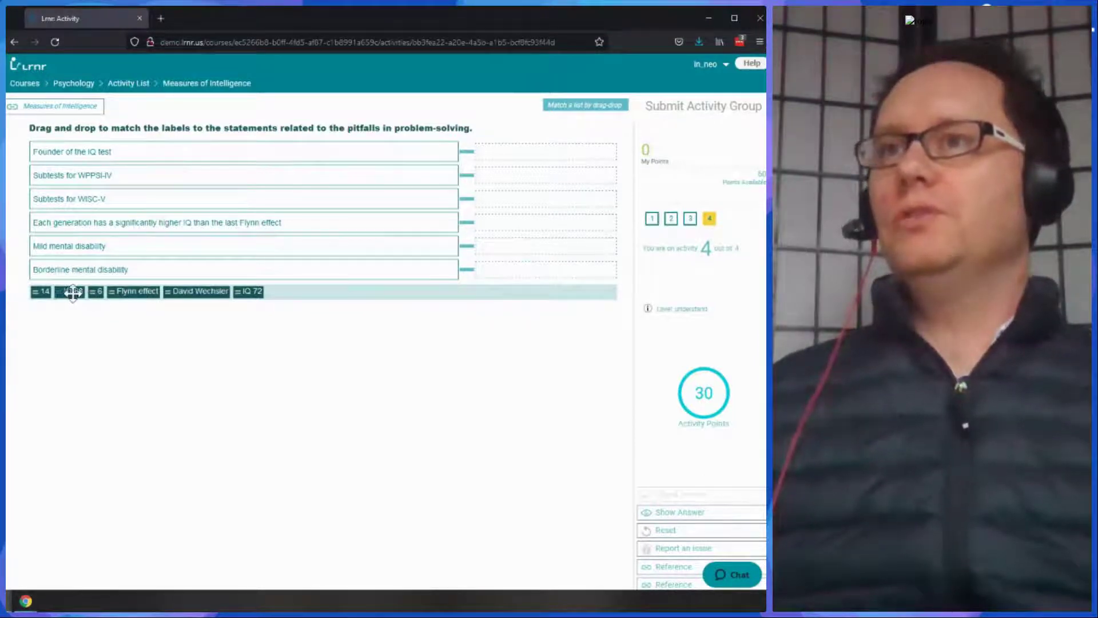
Match the six statements in order with IQ 68, IQ 72, David Wechsler, Flynn effect, 6 and 14, and check the answer
{"action": "left_click_drag", "start_coordinate": [90, 293], "coordinate": [515, 152]}
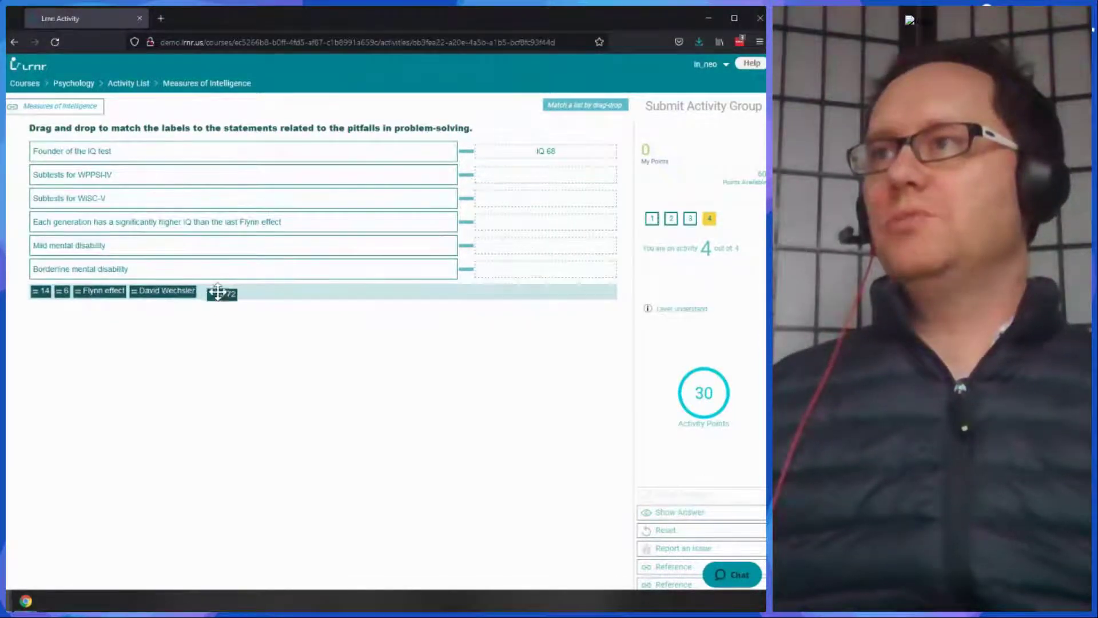
{"action": "left_click_drag", "start_coordinate": [215, 291], "coordinate": [520, 181]}
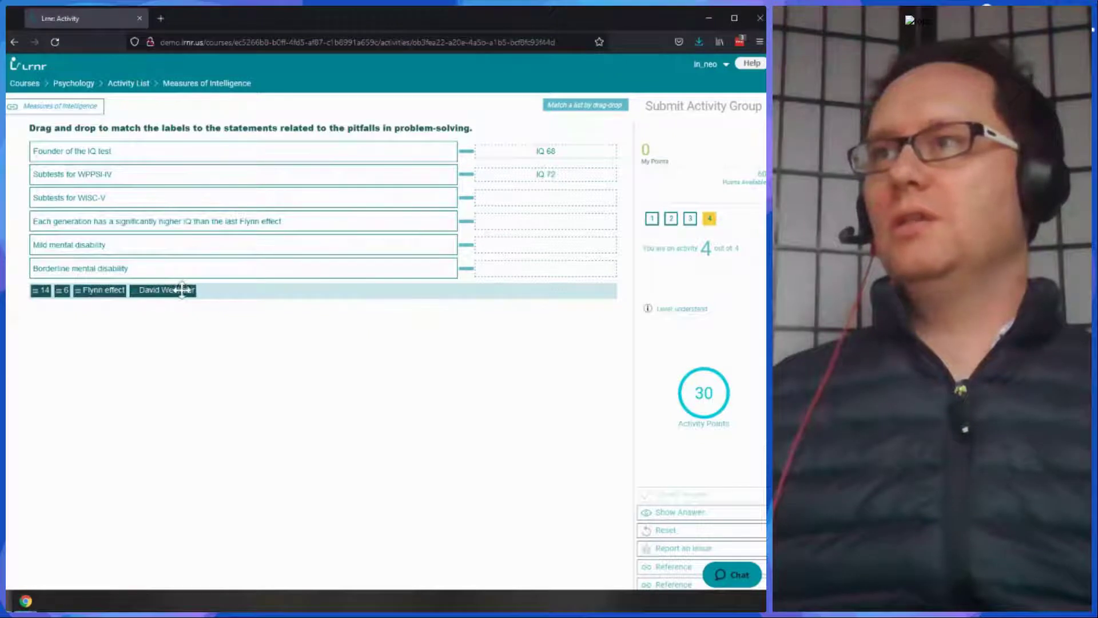
{"action": "left_click_drag", "start_coordinate": [183, 291], "coordinate": [549, 200]}
{"action": "left_click_drag", "start_coordinate": [116, 289], "coordinate": [503, 227]}
{"action": "left_click_drag", "start_coordinate": [122, 285], "coordinate": [518, 243]}
{"action": "left_click_drag", "start_coordinate": [38, 289], "coordinate": [530, 268]}
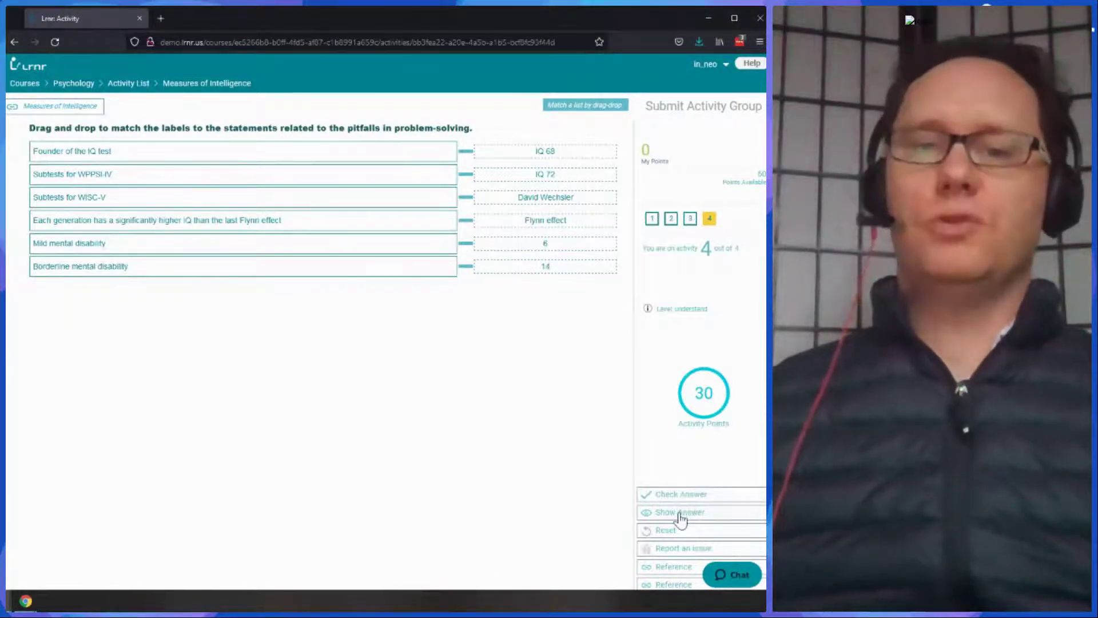
{"action": "left_click", "coordinate": [699, 495]}
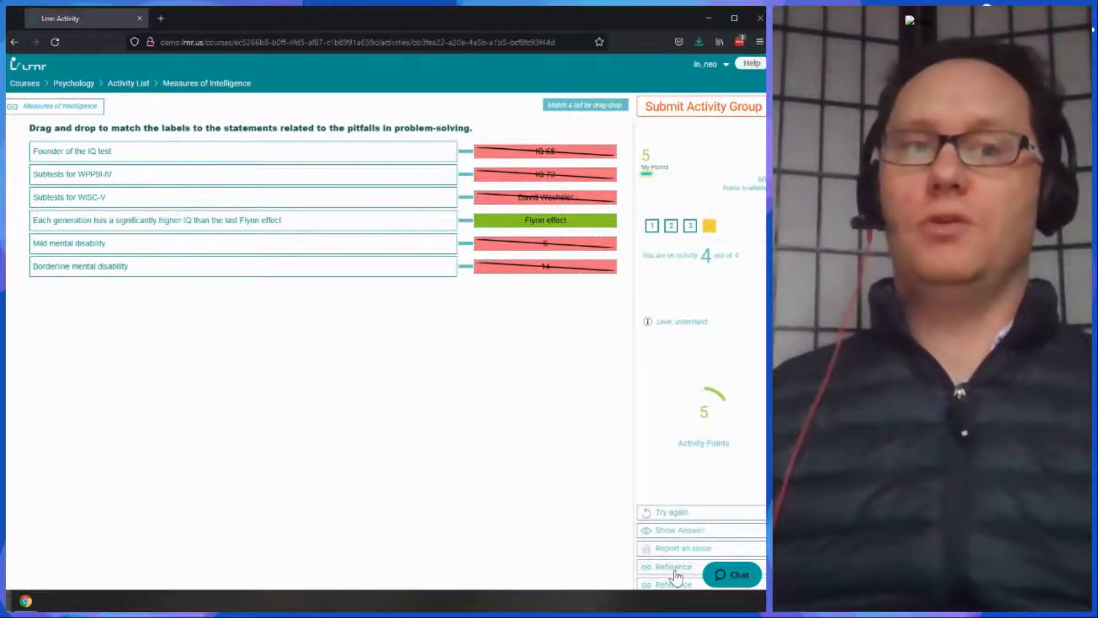
Open the Chapter 19 - Hotspot area topic in My Bank (Beta) for editing and look over its cadaver diagram
{"action": "mouse_move", "coordinate": [80, 85]}
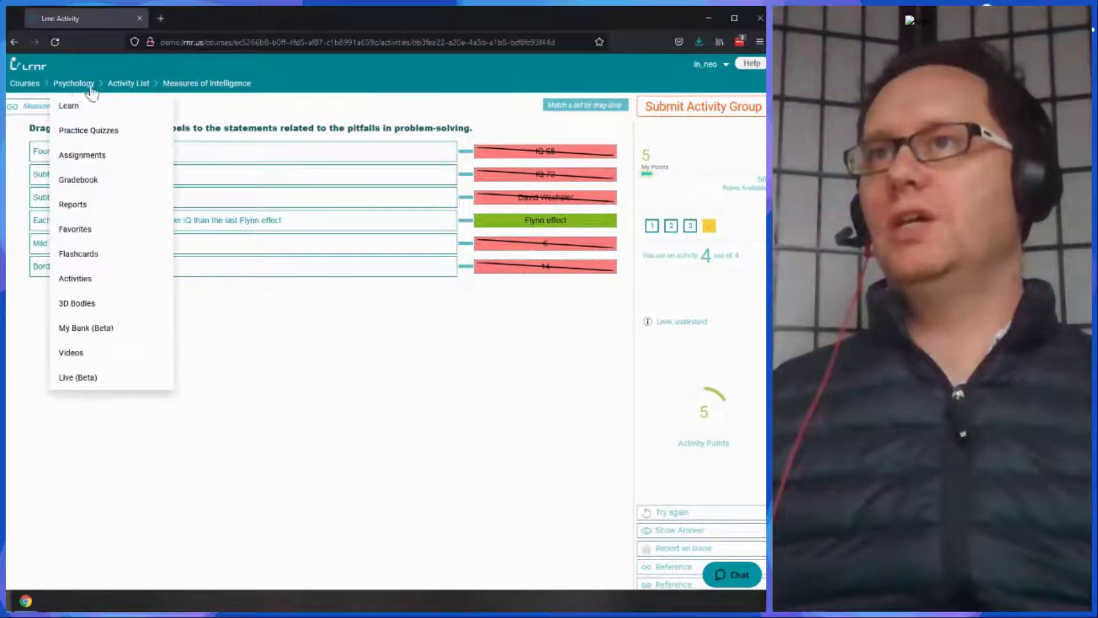
{"action": "left_click", "coordinate": [95, 328]}
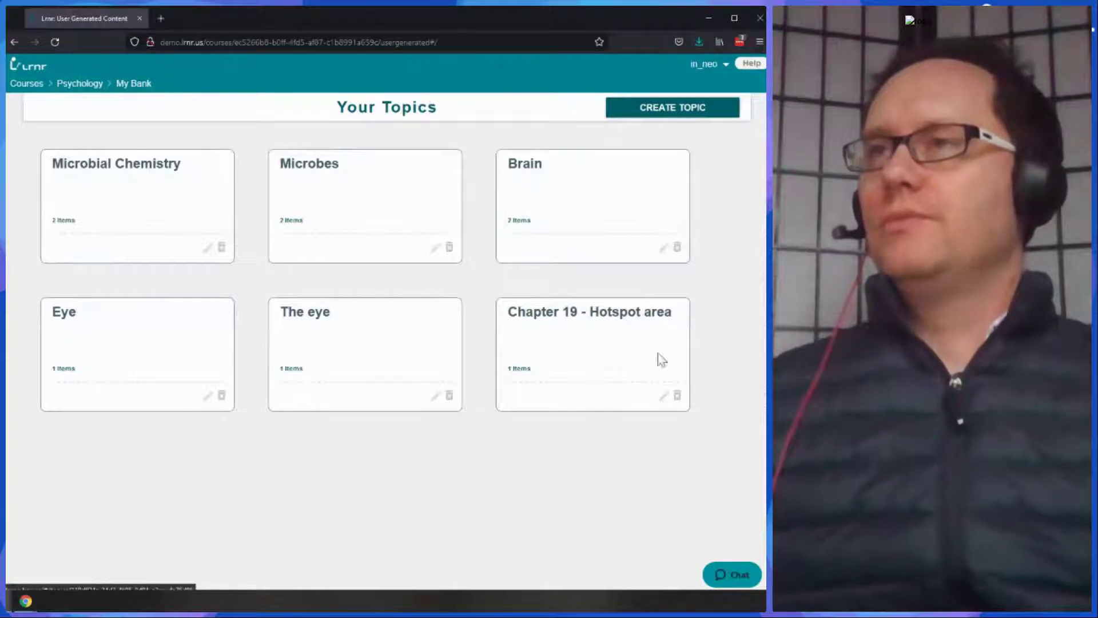
{"action": "left_click", "coordinate": [665, 396]}
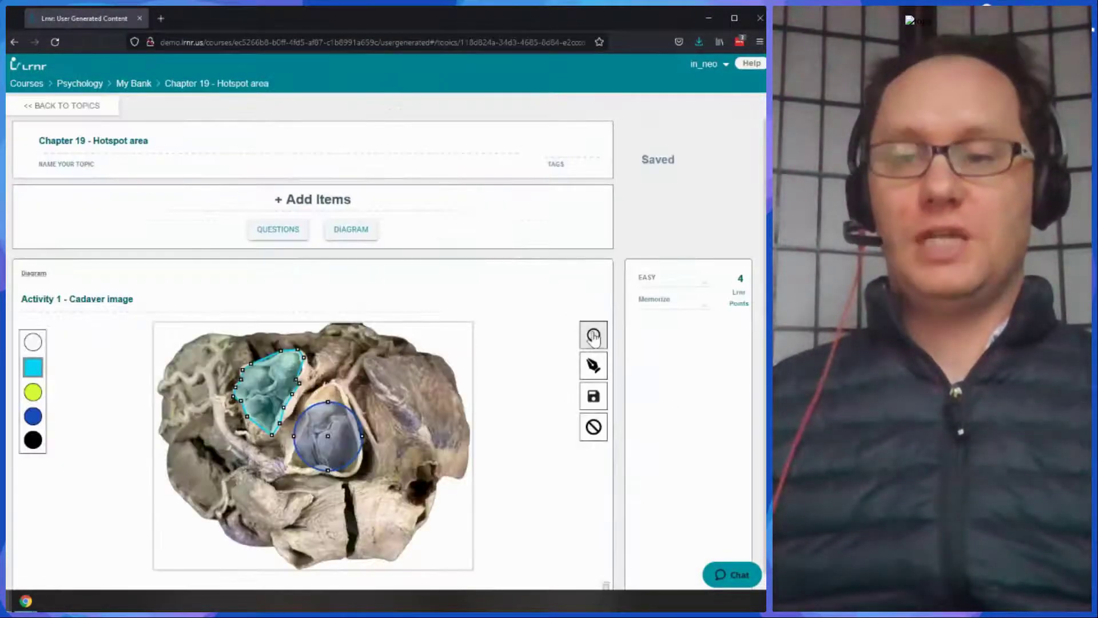
{"action": "scroll", "coordinate": [502, 342], "scroll_direction": "down", "scroll_amount": 1}
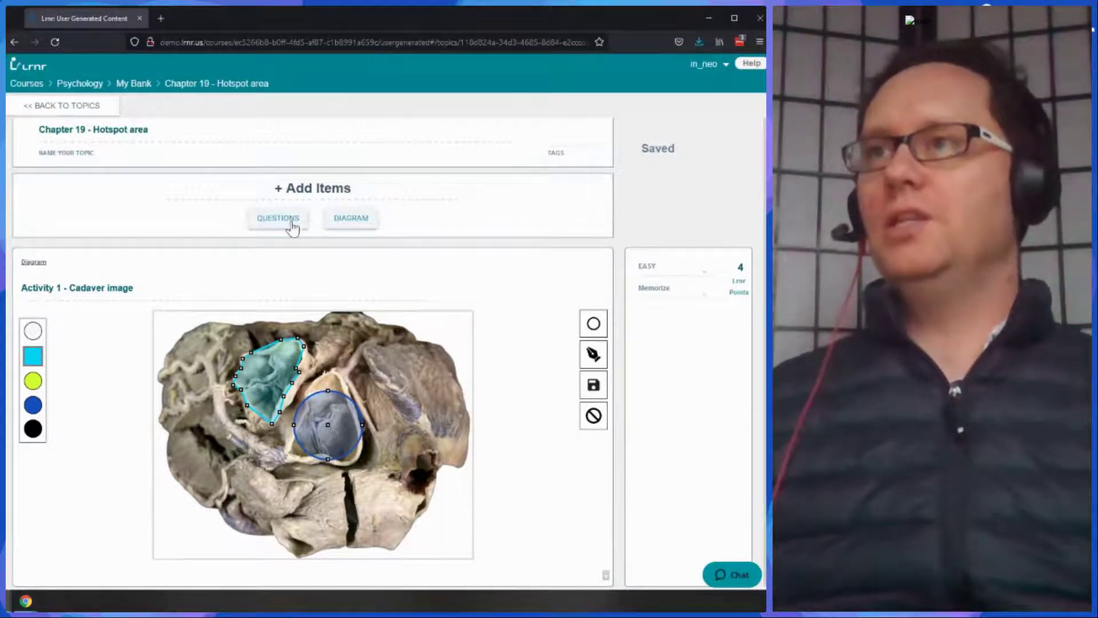
Add a blank diagram item to the topic, and switch to a blank question item
{"action": "left_click", "coordinate": [353, 221]}
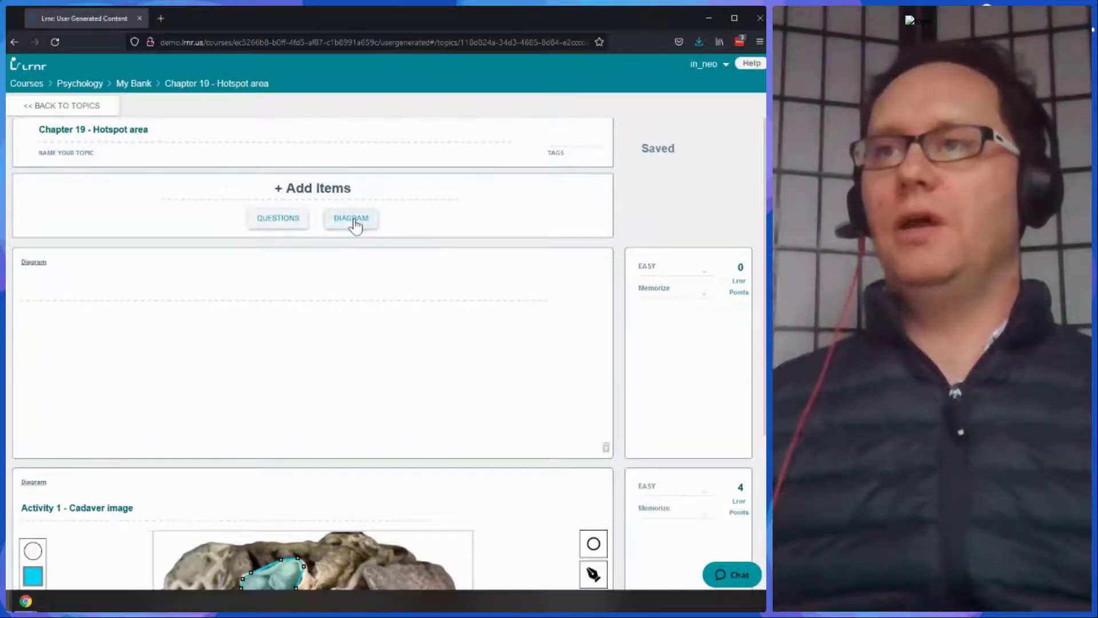
{"action": "left_click", "coordinate": [277, 220]}
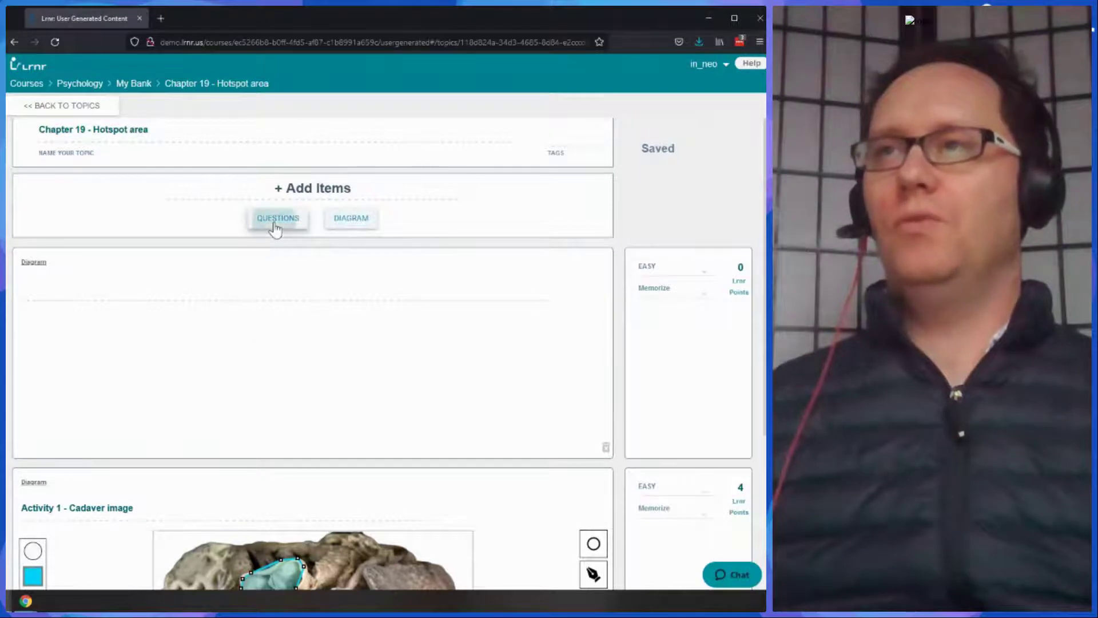
{"action": "scroll", "coordinate": [174, 228], "scroll_direction": "up", "scroll_amount": 2}
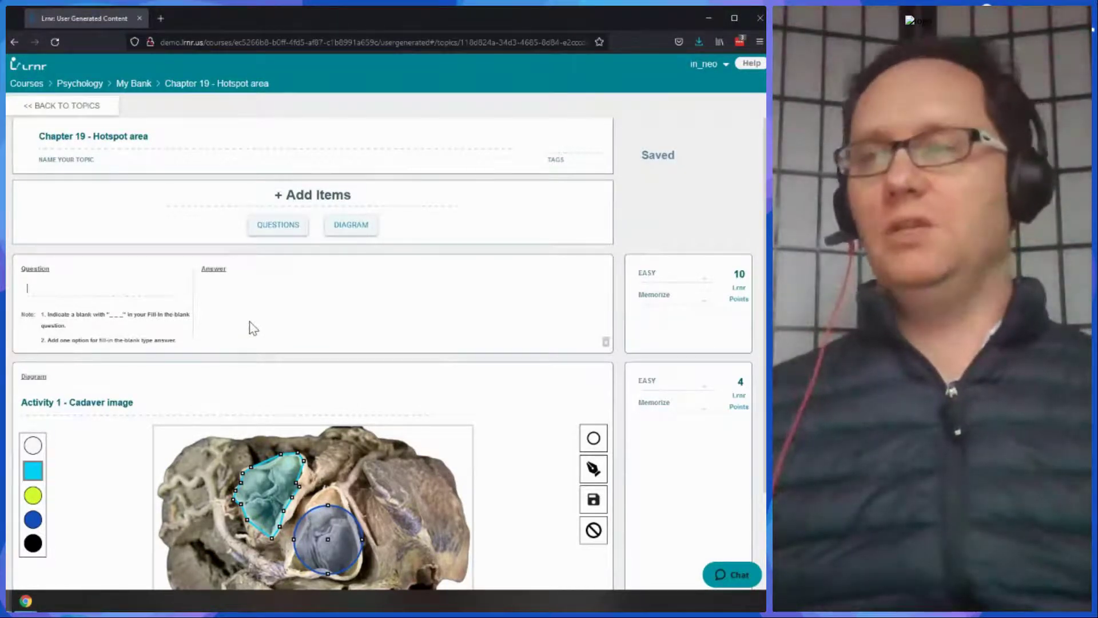
Show the difficulty and cognitive level options for the new question, keeping Easy and Memorize, and return to the topics list
{"action": "left_click", "coordinate": [686, 275]}
{"action": "left_click", "coordinate": [667, 300]}
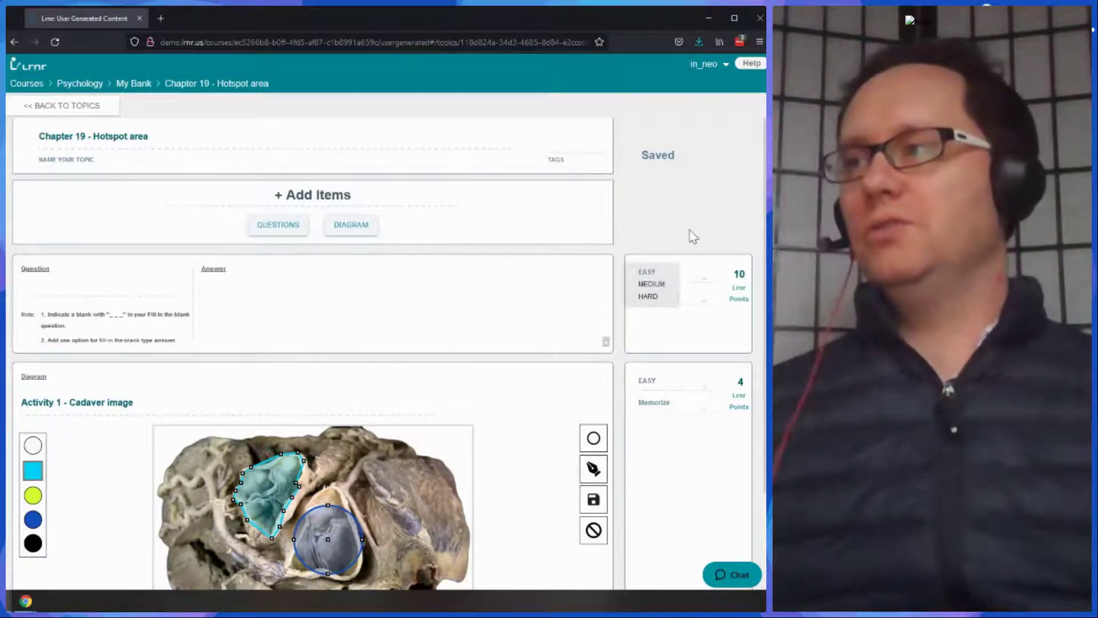
{"action": "left_click", "coordinate": [701, 302]}
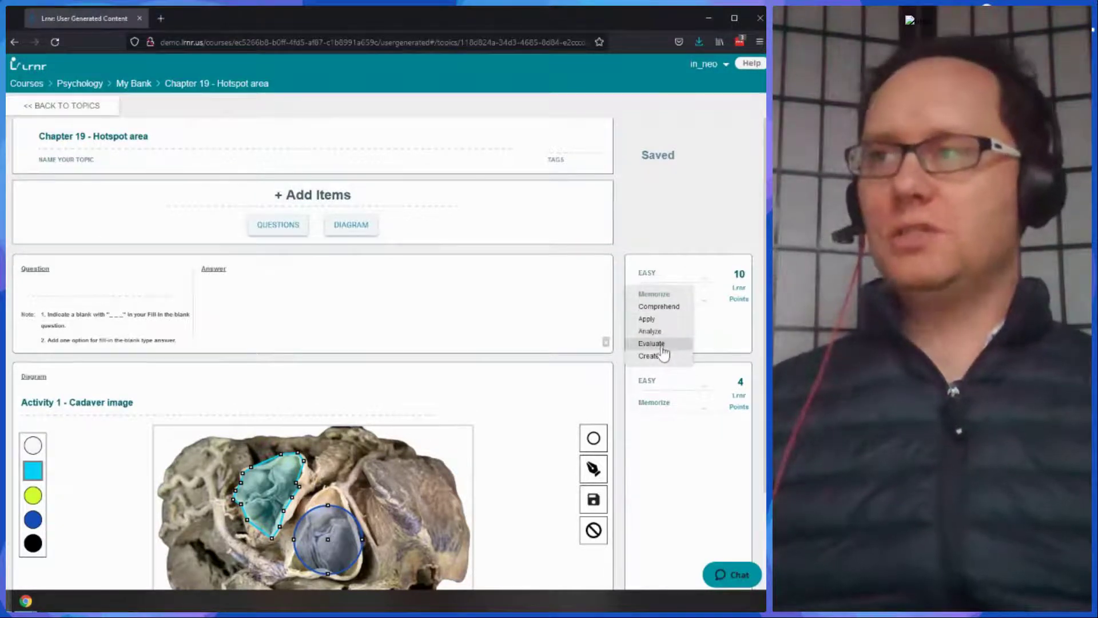
{"action": "left_click", "coordinate": [725, 340]}
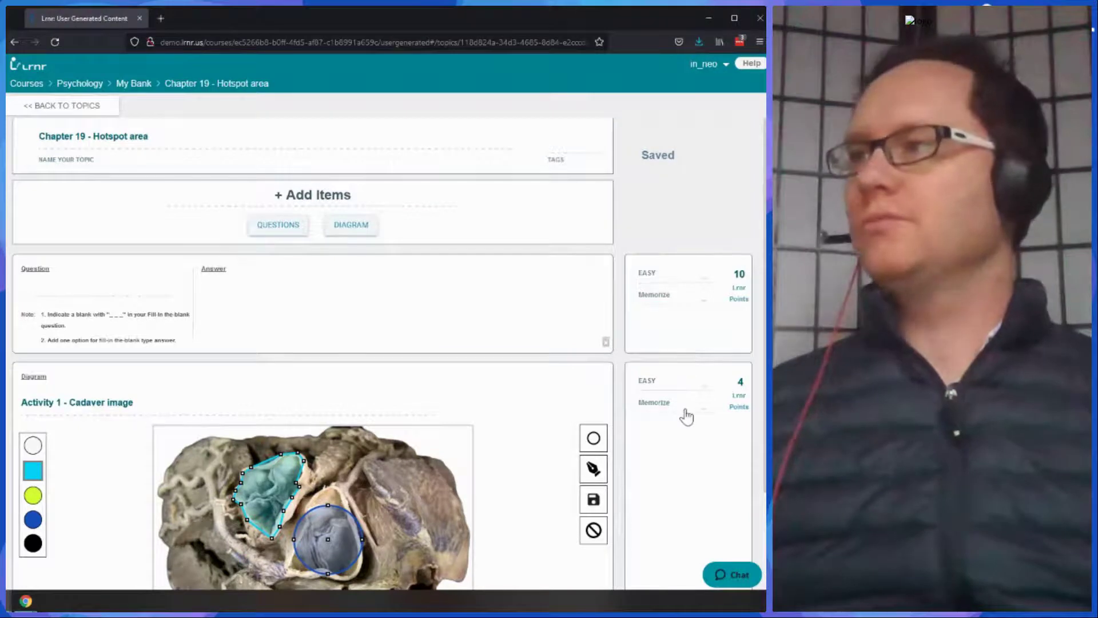
{"action": "scroll", "coordinate": [676, 423], "scroll_direction": "down", "scroll_amount": 2}
{"action": "scroll", "coordinate": [695, 404], "scroll_direction": "up", "scroll_amount": 2}
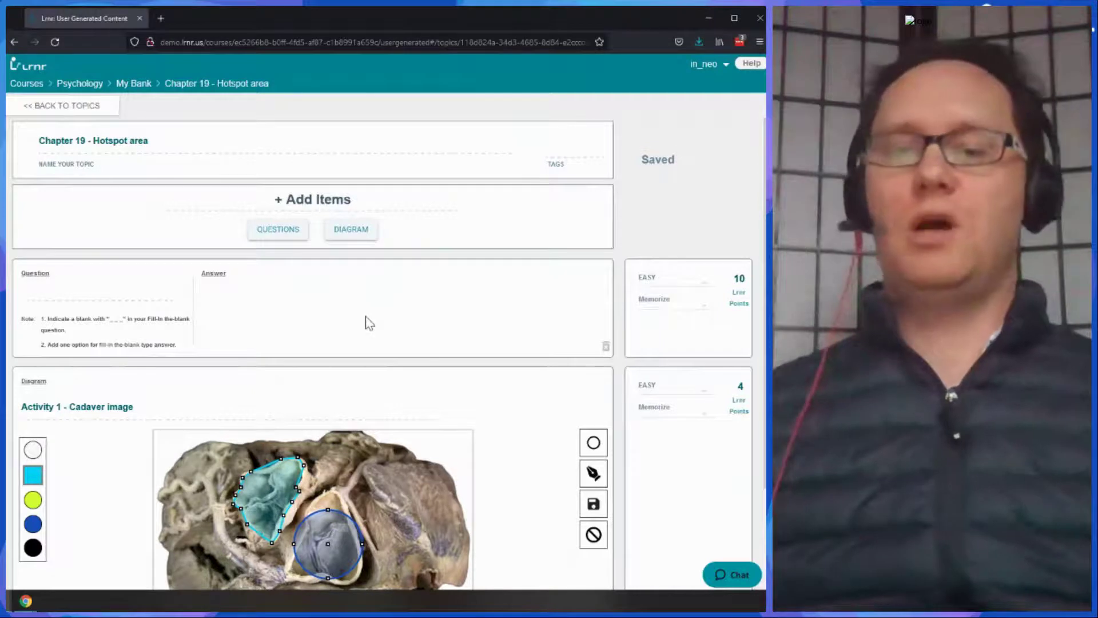
{"action": "left_click", "coordinate": [73, 106]}
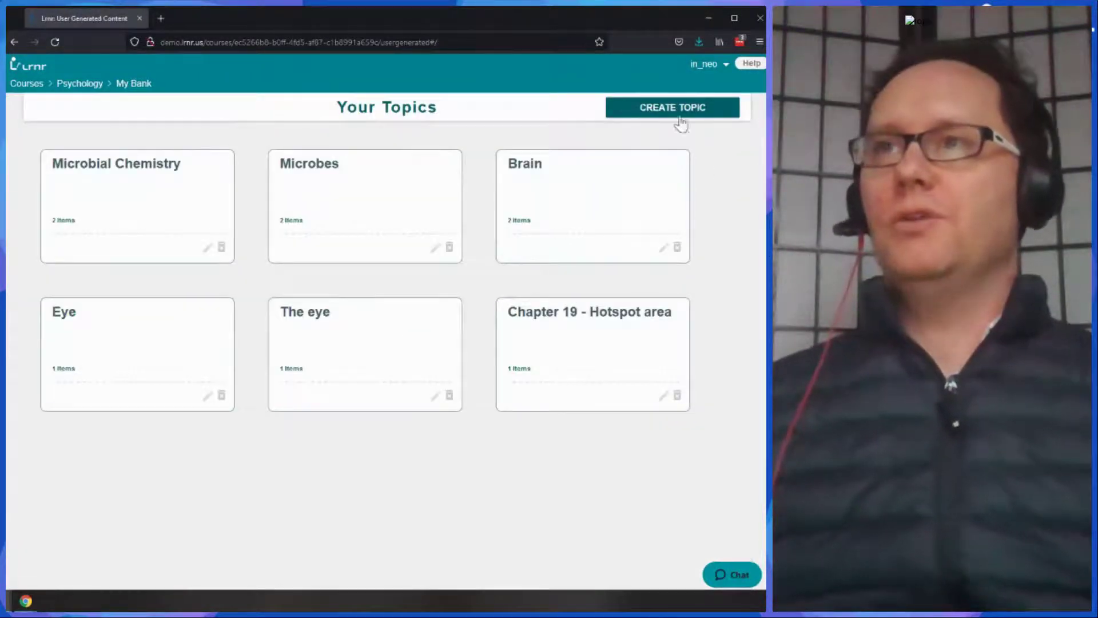
Look over the available courses and open Live (Beta) for the Psychology course
{"action": "left_click", "coordinate": [27, 84]}
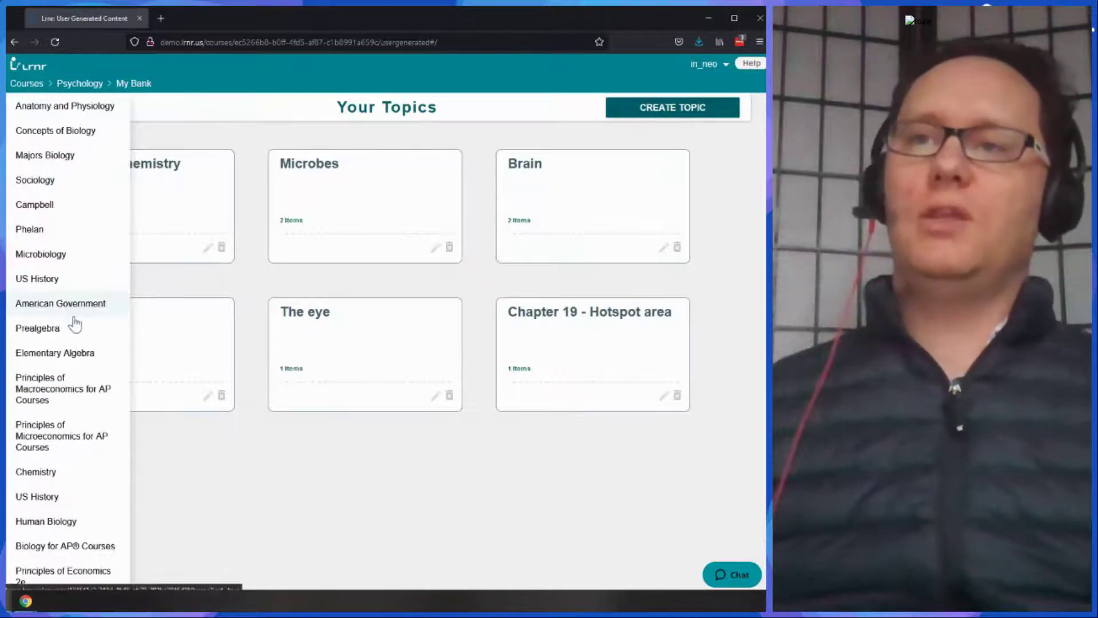
{"action": "left_click", "coordinate": [83, 84]}
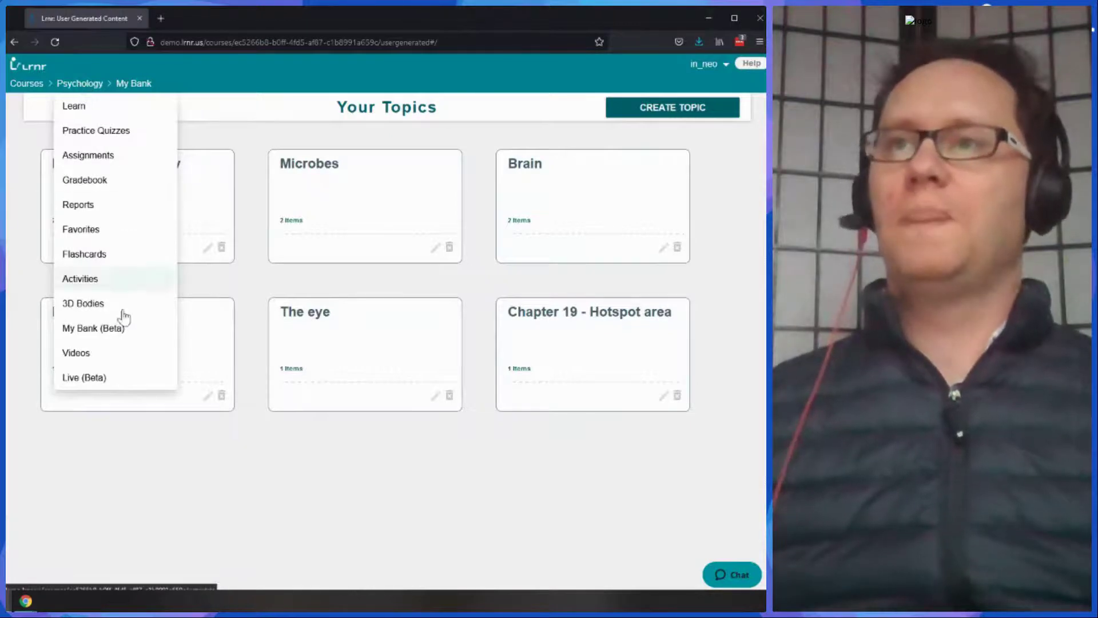
{"action": "left_click", "coordinate": [96, 378]}
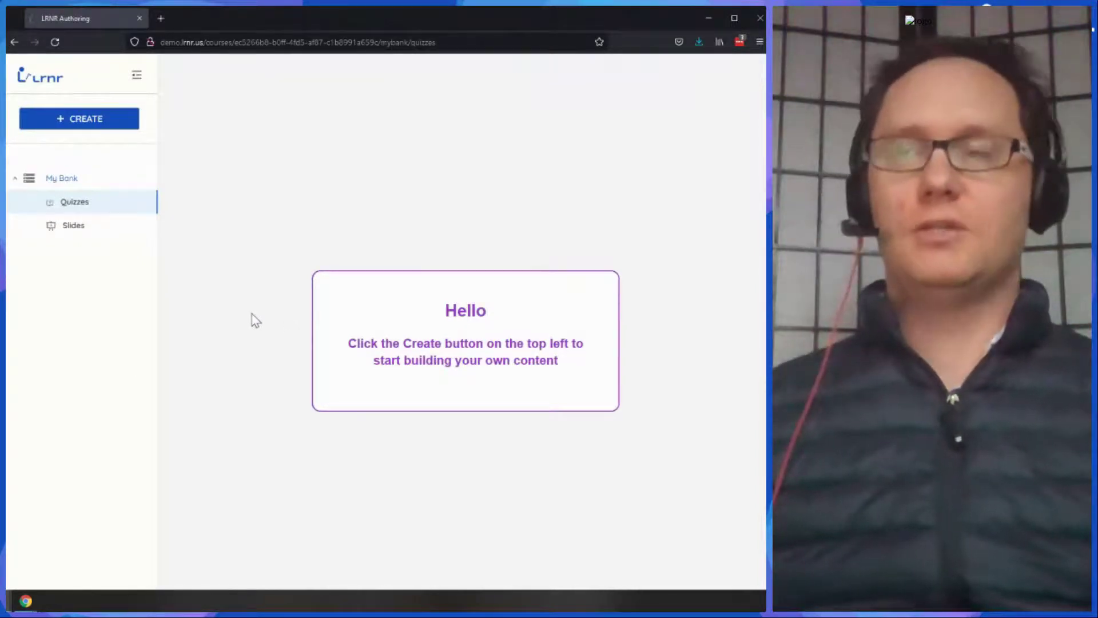
Look over the Slides and Quizzes sections of My Bank and the content types available for creation
{"action": "left_click", "coordinate": [73, 229]}
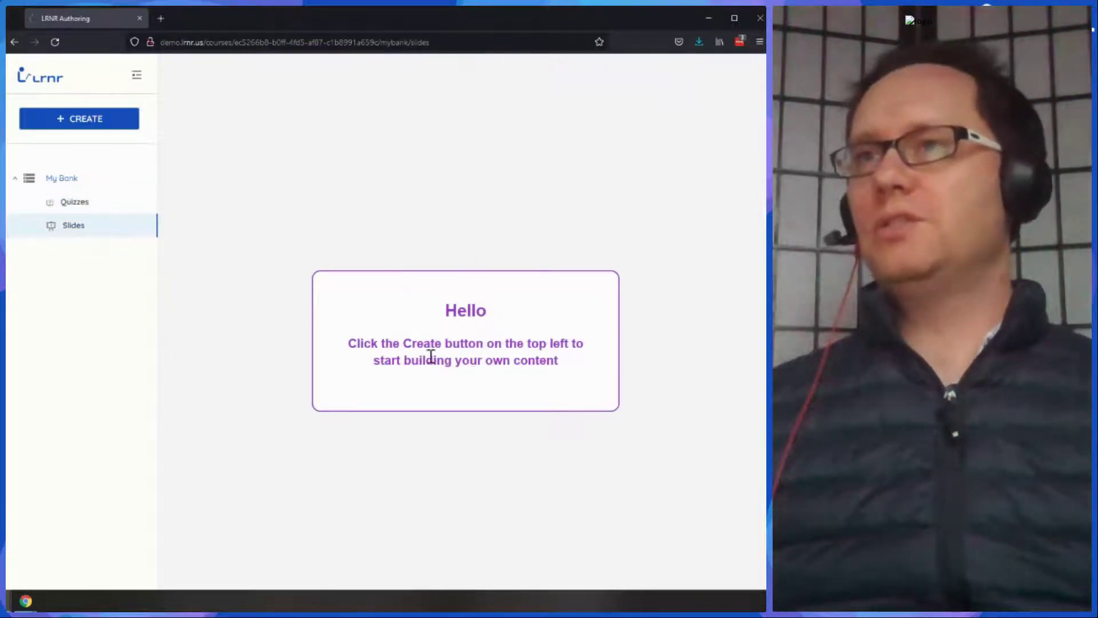
{"action": "left_click", "coordinate": [76, 232]}
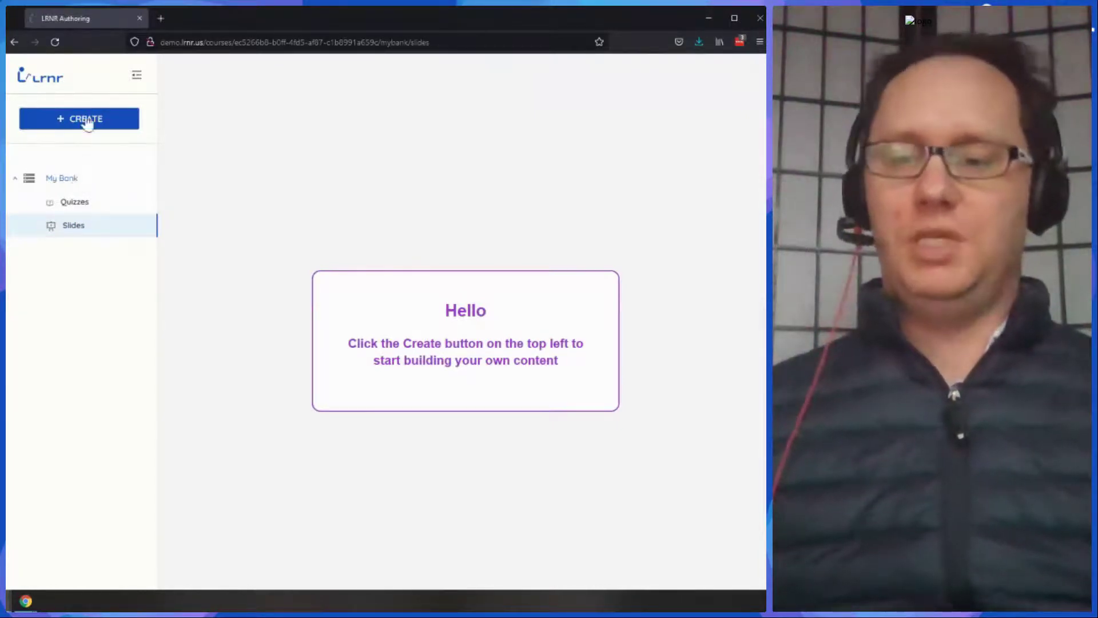
{"action": "left_click", "coordinate": [105, 125]}
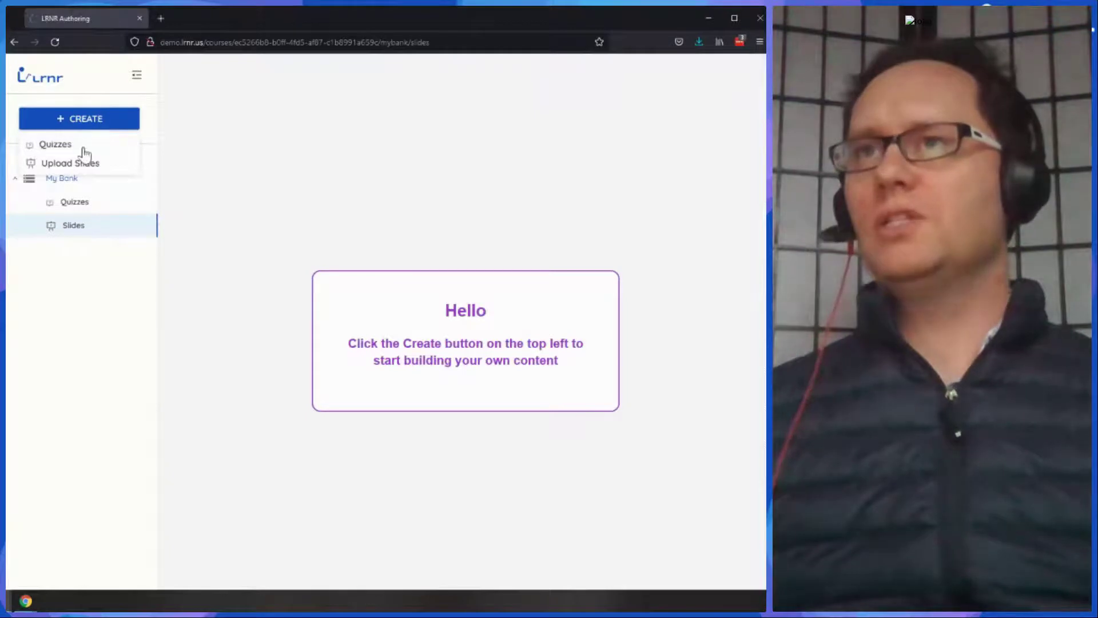
{"action": "left_click", "coordinate": [80, 240]}
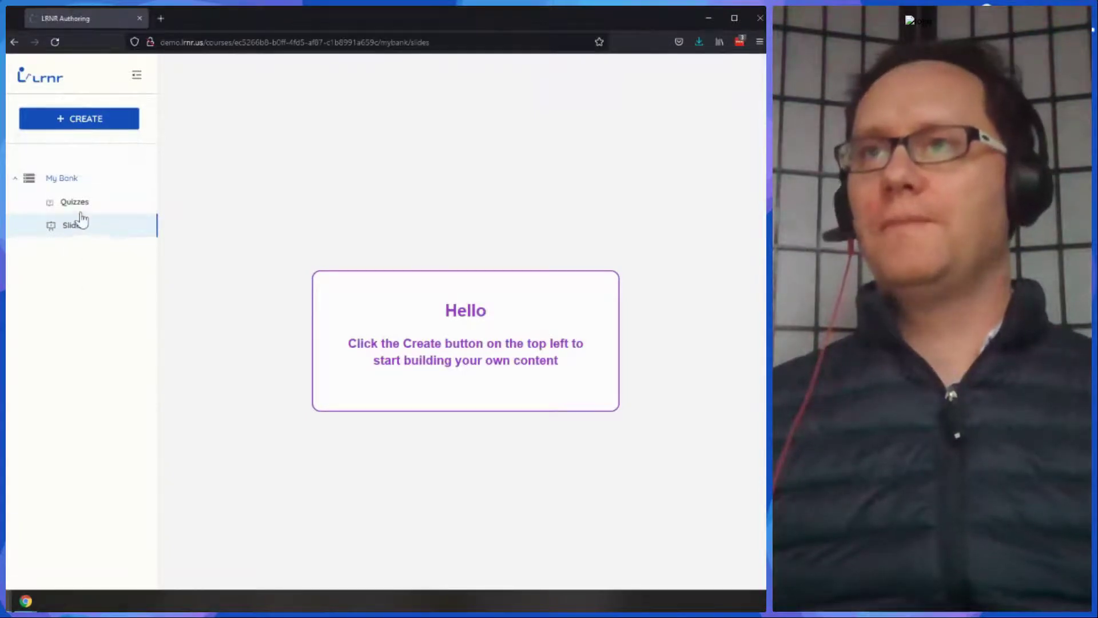
{"action": "left_click", "coordinate": [81, 208]}
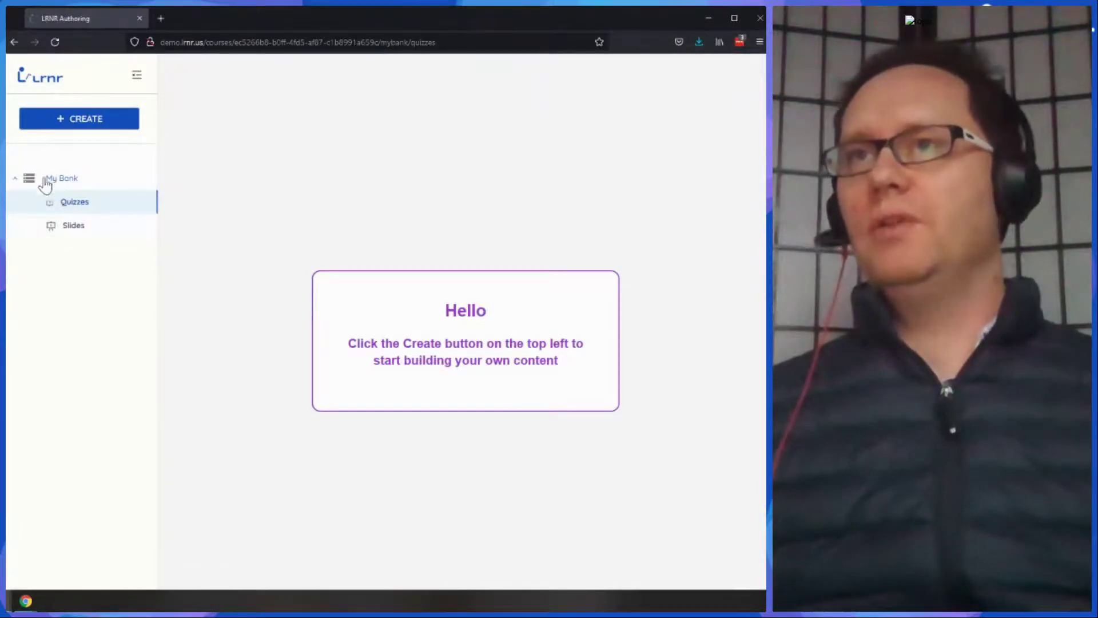
{"action": "left_click", "coordinate": [15, 179]}
{"action": "left_click", "coordinate": [68, 182]}
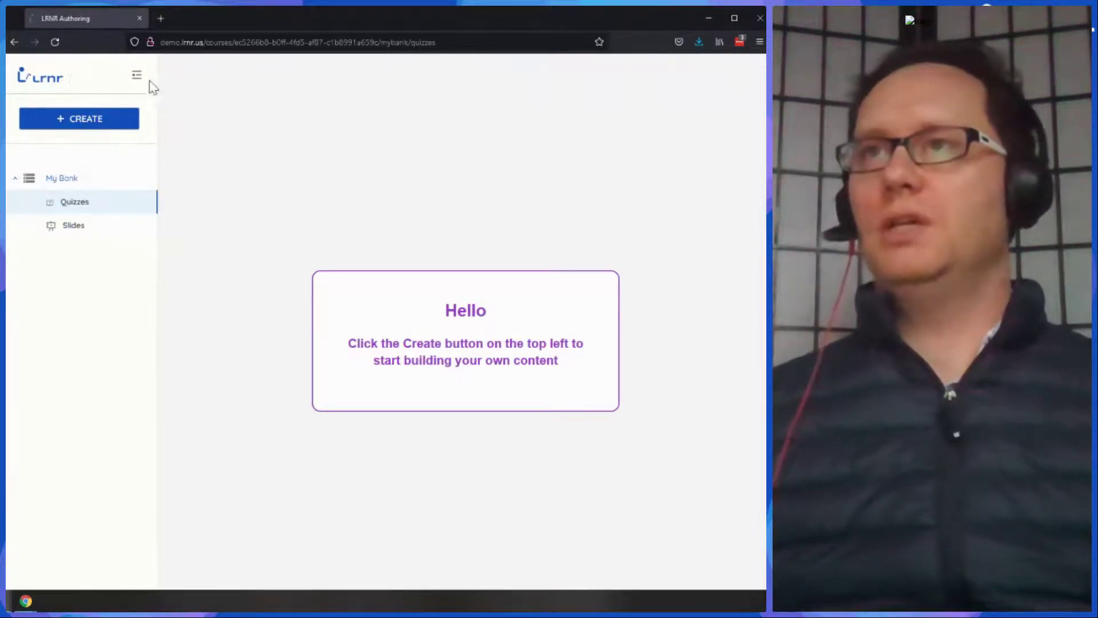
Switch to the Anatomy and Physiology course's Live (Beta) quizzes and beam Test deletion issue check 31 Dec to the Demo_Section: AnP-2021 class section
{"action": "left_click", "coordinate": [51, 85]}
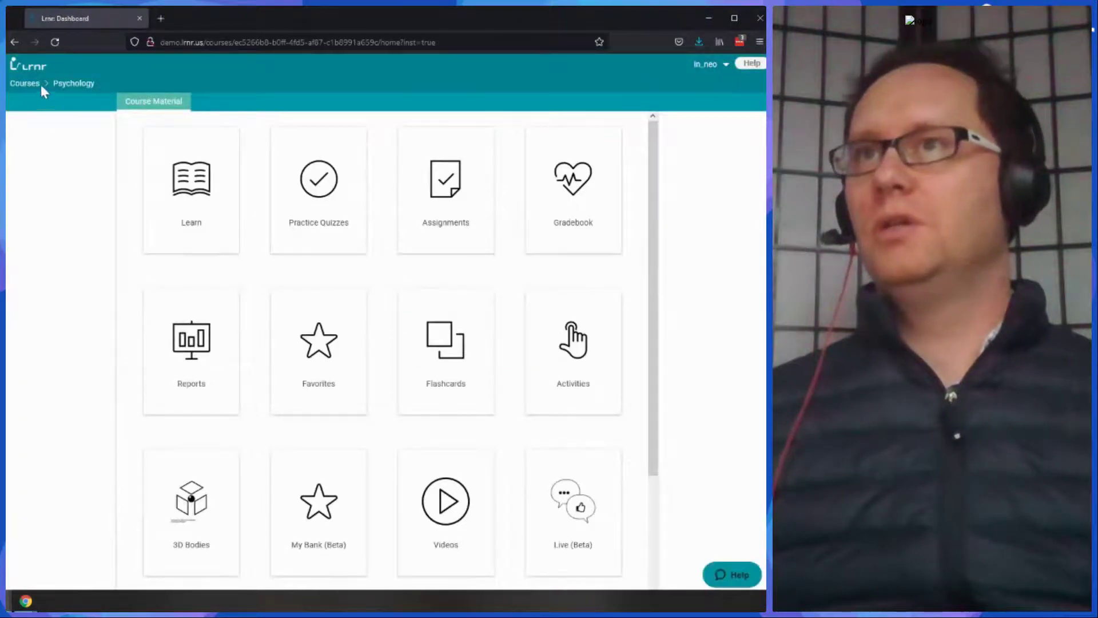
{"action": "left_click", "coordinate": [34, 84]}
{"action": "left_click", "coordinate": [36, 105]}
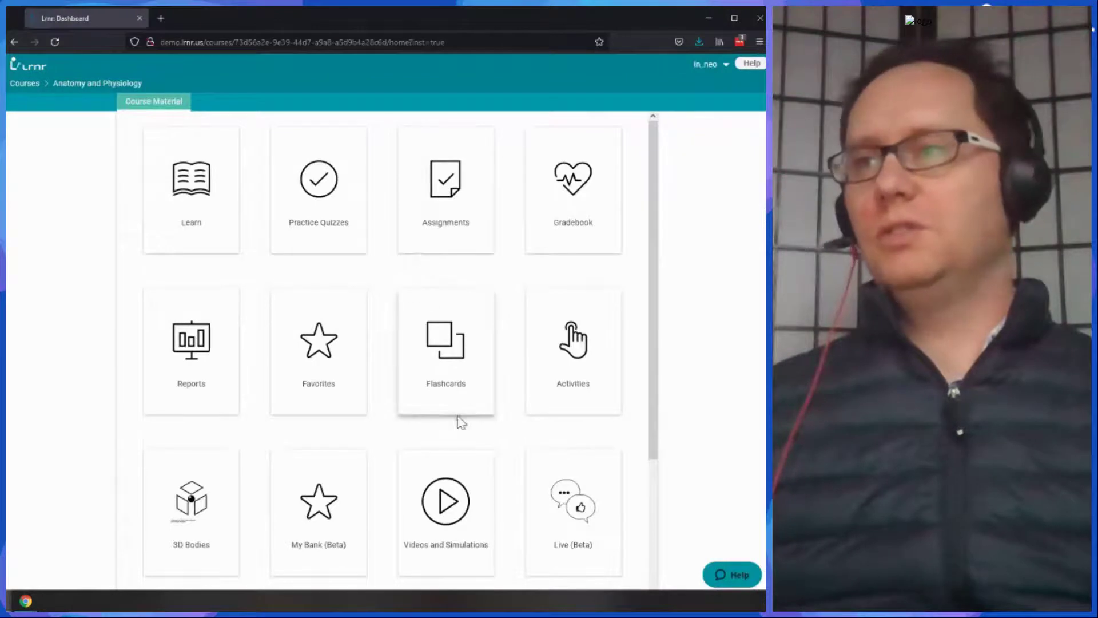
{"action": "scroll", "coordinate": [459, 421], "scroll_direction": "down", "scroll_amount": 3}
{"action": "left_click", "coordinate": [574, 342]}
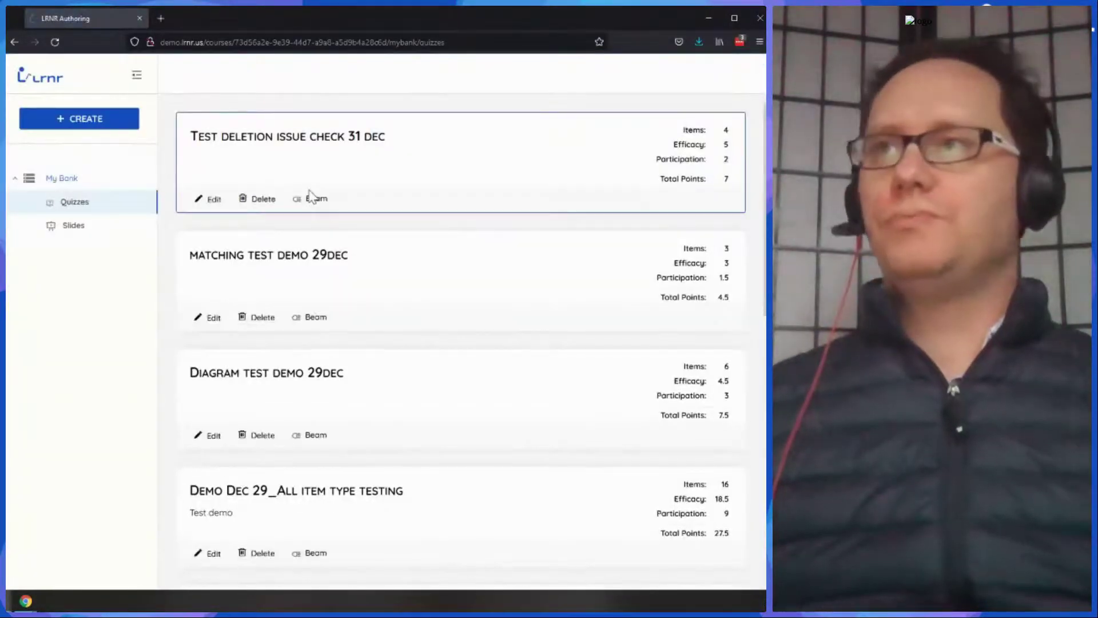
{"action": "left_click", "coordinate": [309, 198]}
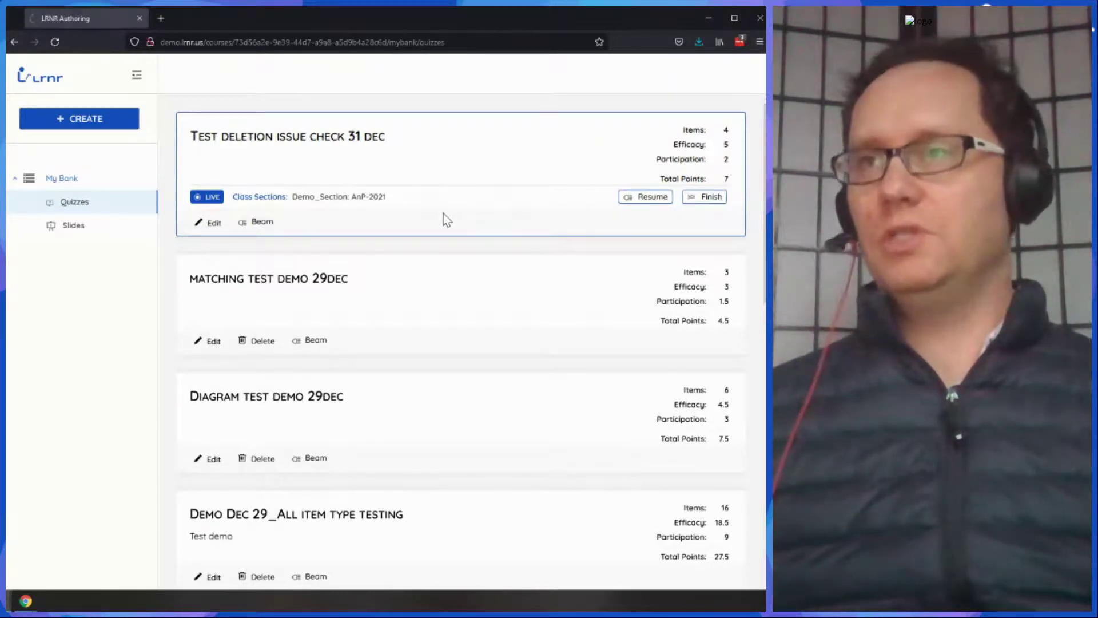
Resume the live beam of Test deletion issue check 31 Dec, show the response review for its short-answer question, and exit the session
{"action": "left_click", "coordinate": [650, 201]}
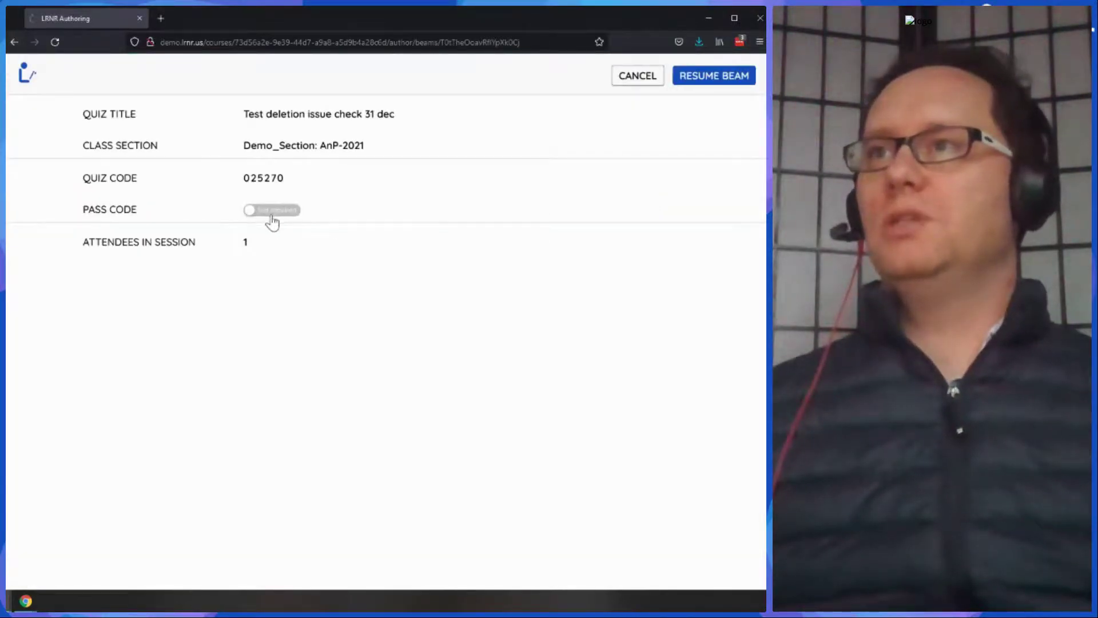
{"action": "left_click", "coordinate": [708, 81]}
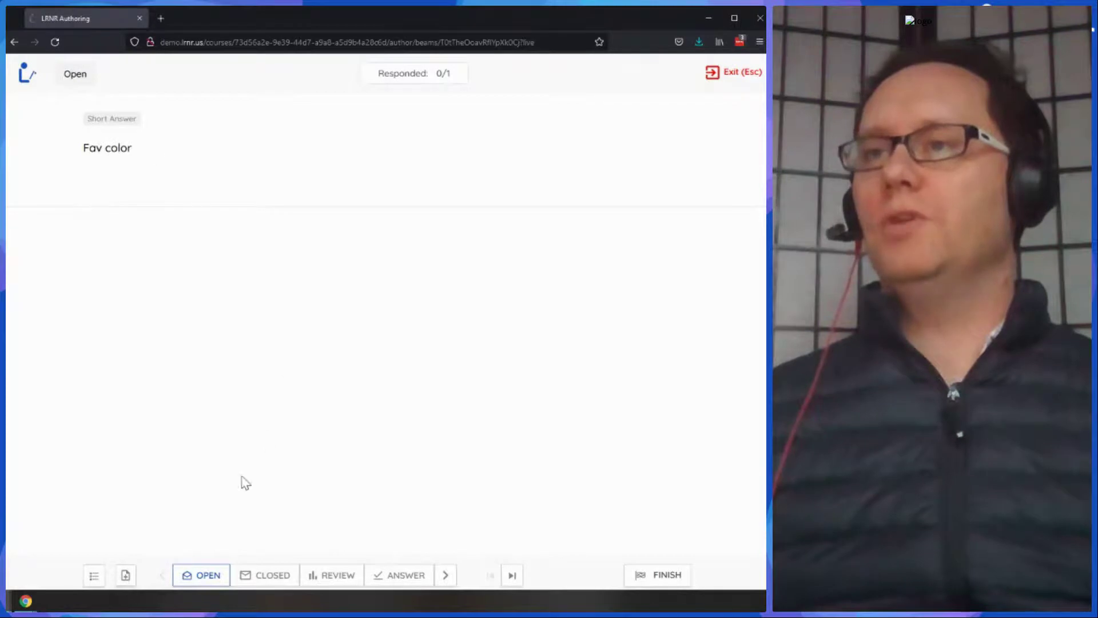
{"action": "left_click", "coordinate": [341, 578]}
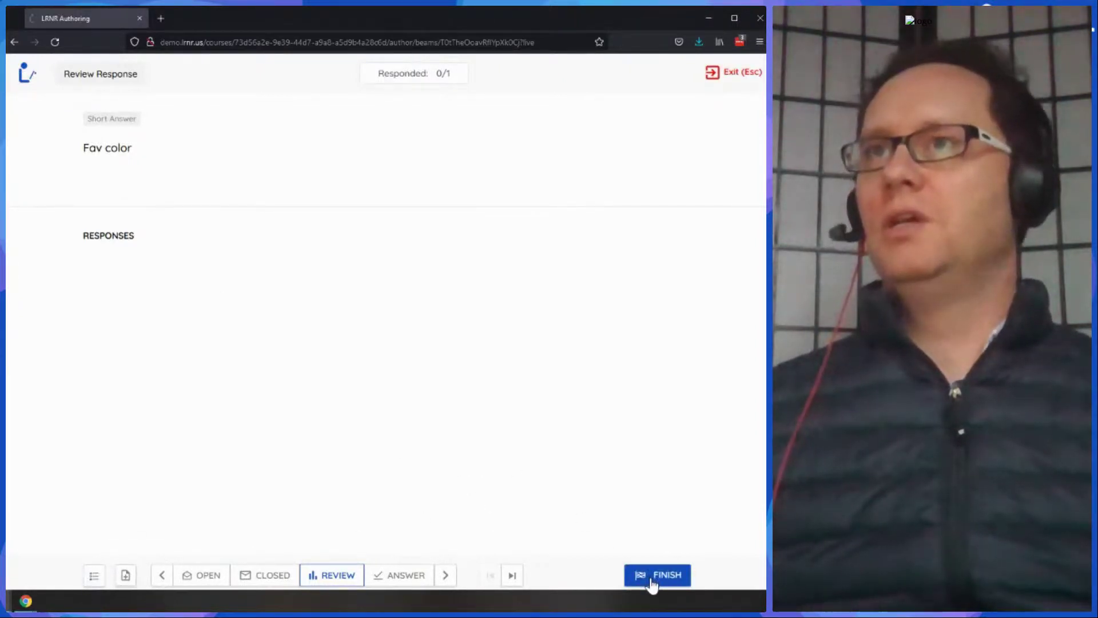
{"action": "left_click", "coordinate": [712, 72]}
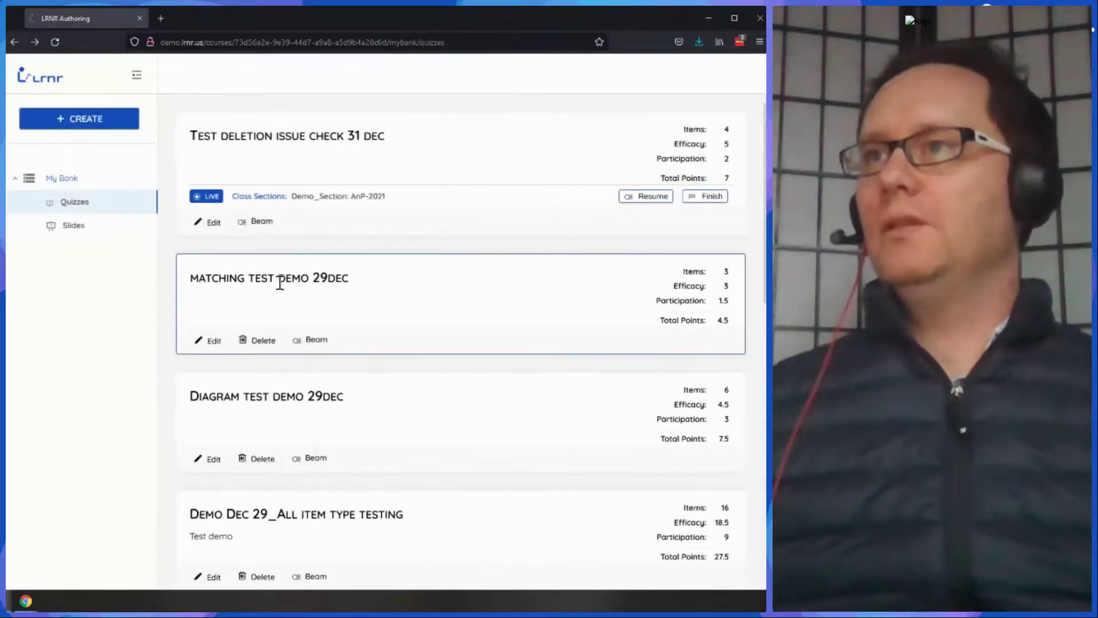
Beam the matching test demo 29dec quiz to the Demo_Section: AnP-2021 class section and start the live session
{"action": "left_click", "coordinate": [317, 342]}
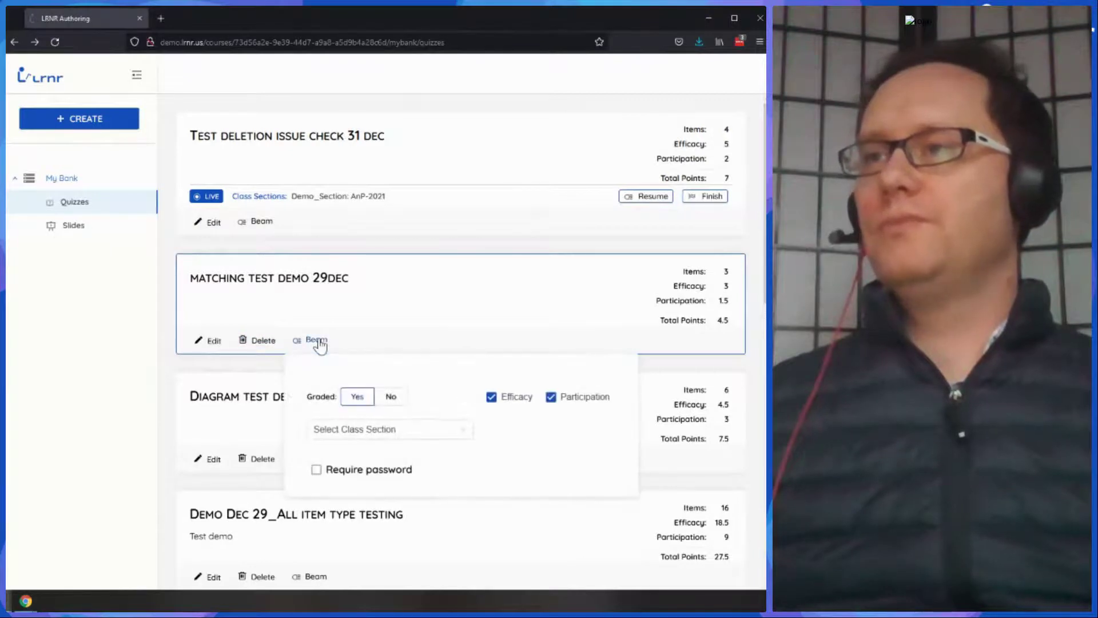
{"action": "left_click", "coordinate": [381, 430]}
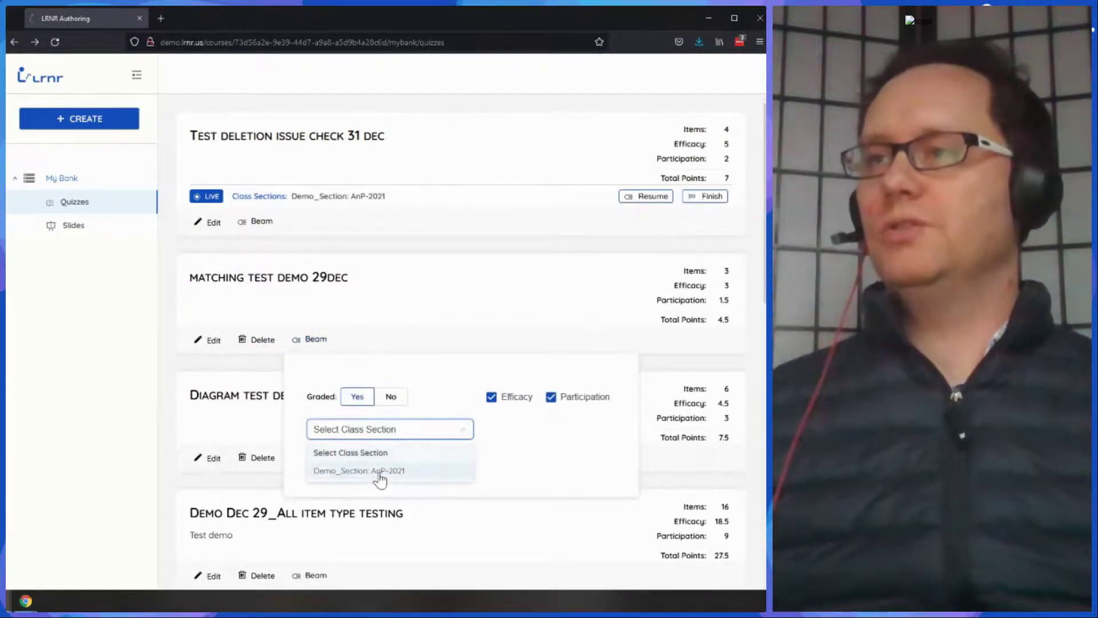
{"action": "left_click", "coordinate": [379, 473]}
{"action": "left_click", "coordinate": [461, 503]}
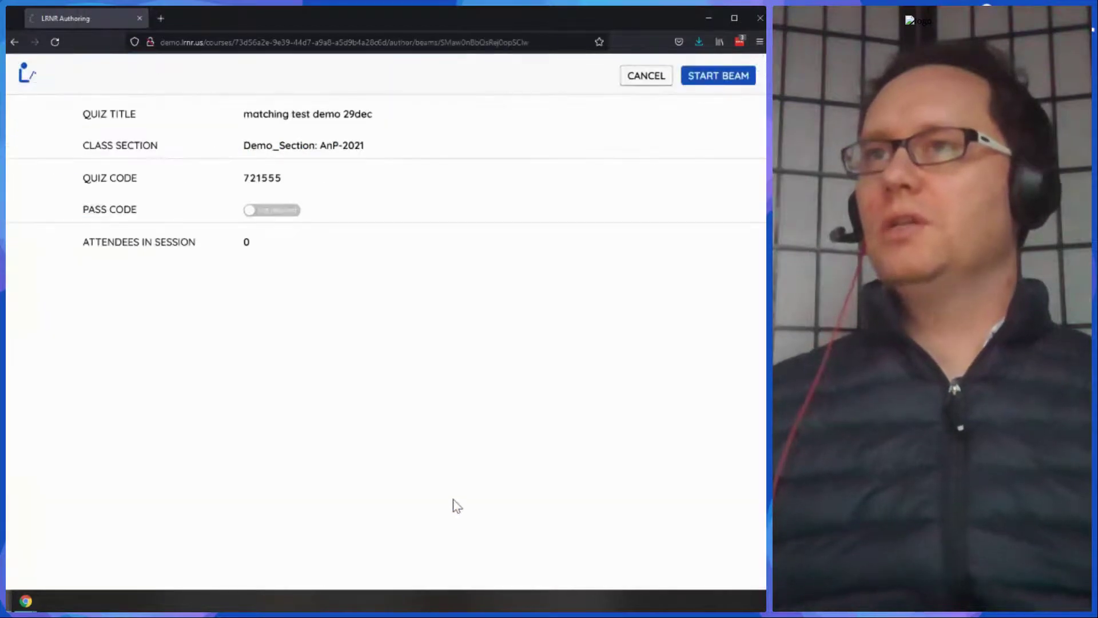
{"action": "left_click", "coordinate": [728, 76]}
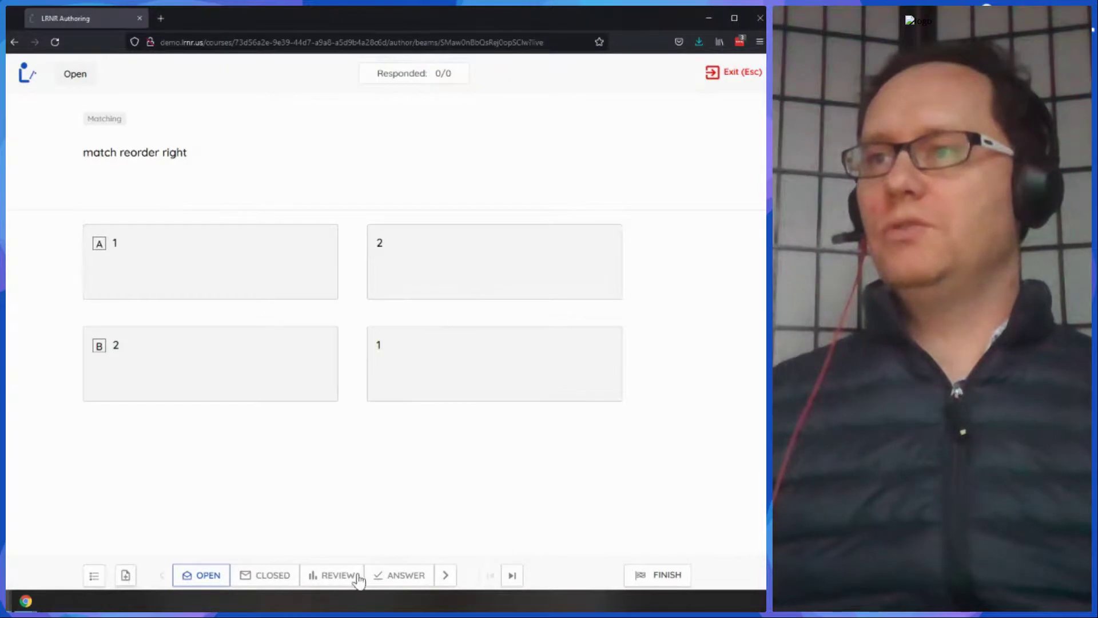
Show the response review and the correct answer for the live matching question, and exit to the quizzes list
{"action": "left_click", "coordinate": [339, 577]}
{"action": "left_click", "coordinate": [390, 579]}
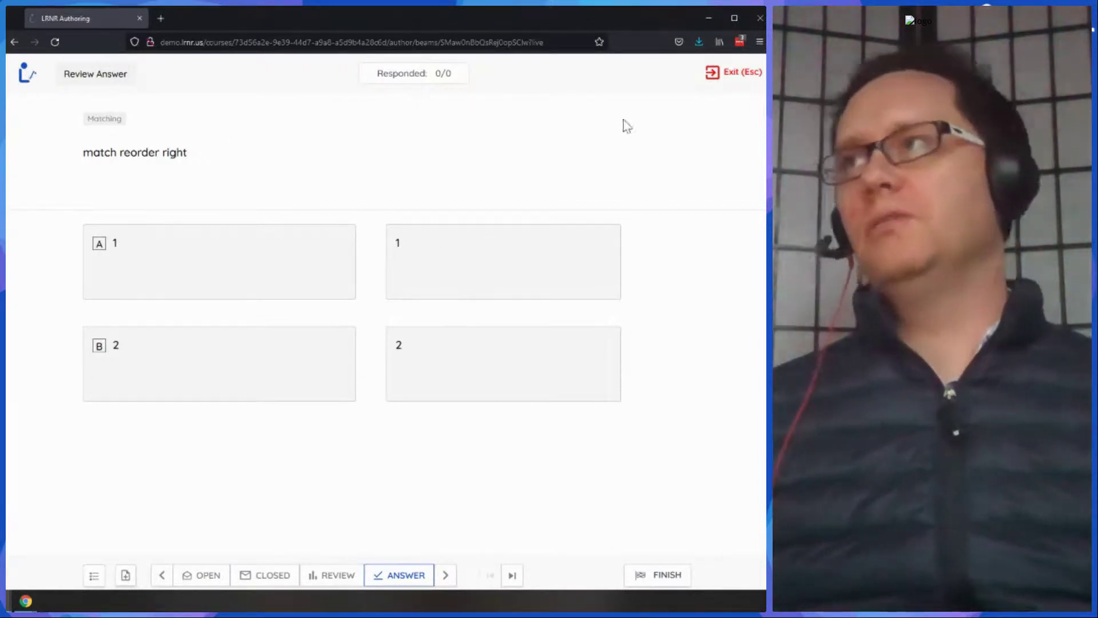
{"action": "left_click", "coordinate": [725, 74]}
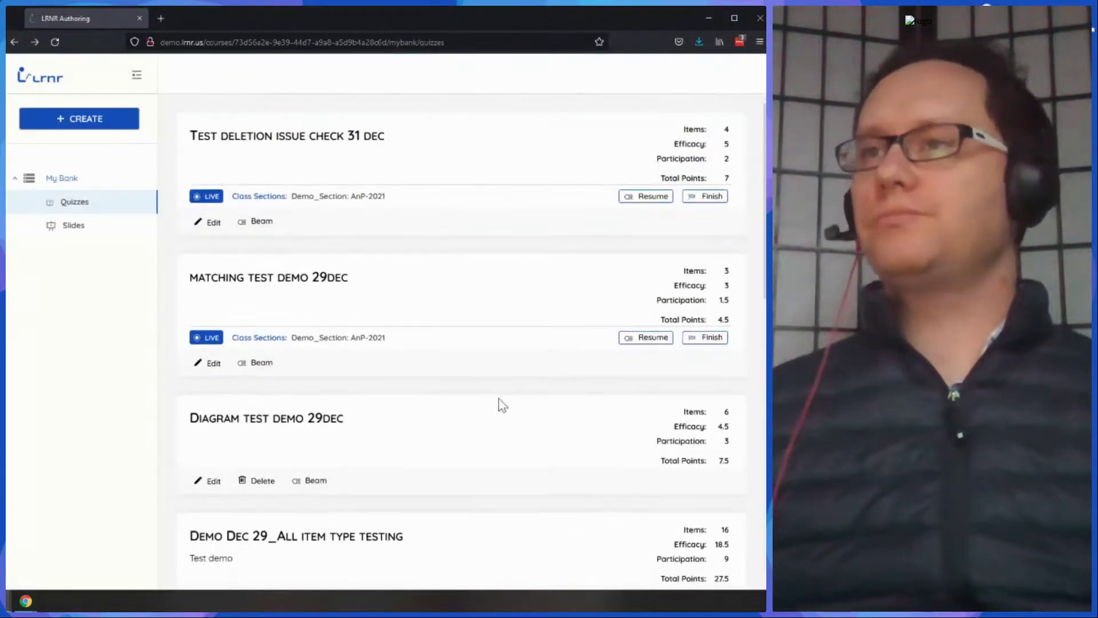
{"action": "scroll", "coordinate": [504, 406], "scroll_direction": "down", "scroll_amount": 2}
{"action": "scroll", "coordinate": [511, 416], "scroll_direction": "up", "scroll_amount": 2}
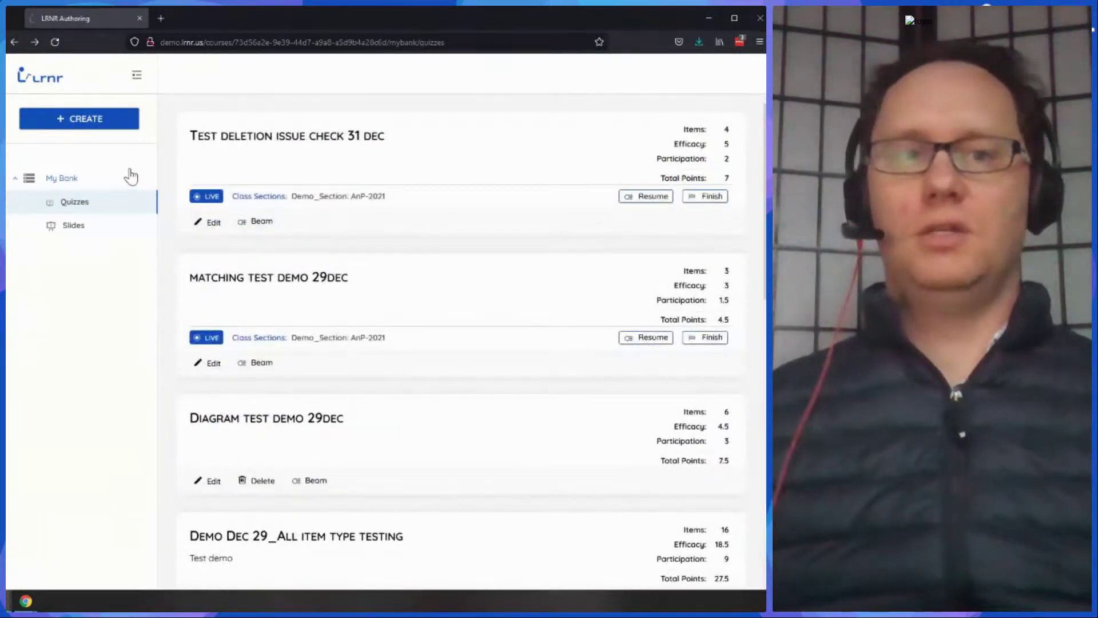
Return to the Anatomy and Physiology course home, open Videos and Simulations, and expand the An Introduction to the Human Body chapter
{"action": "left_click", "coordinate": [48, 81]}
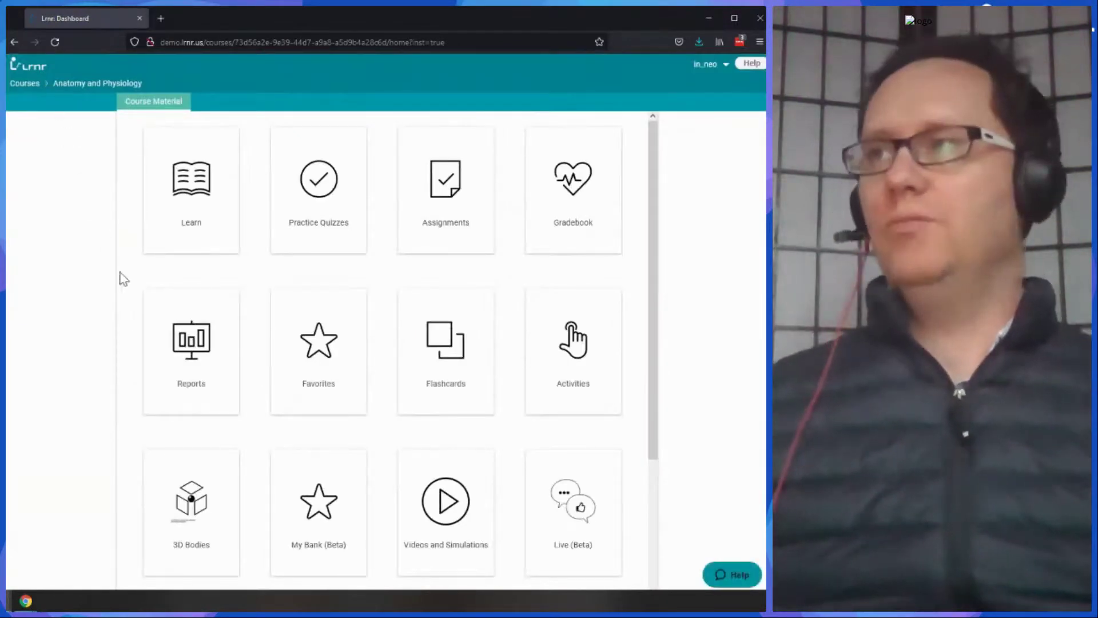
{"action": "scroll", "coordinate": [420, 361], "scroll_direction": "down", "scroll_amount": 3}
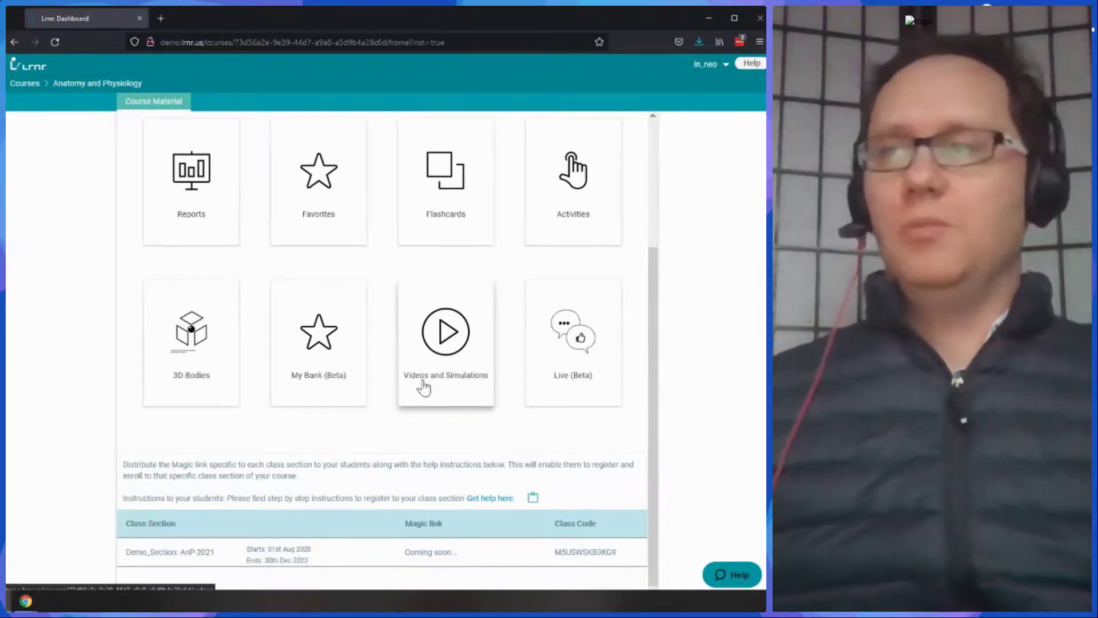
{"action": "scroll", "coordinate": [409, 377], "scroll_direction": "up", "scroll_amount": 3}
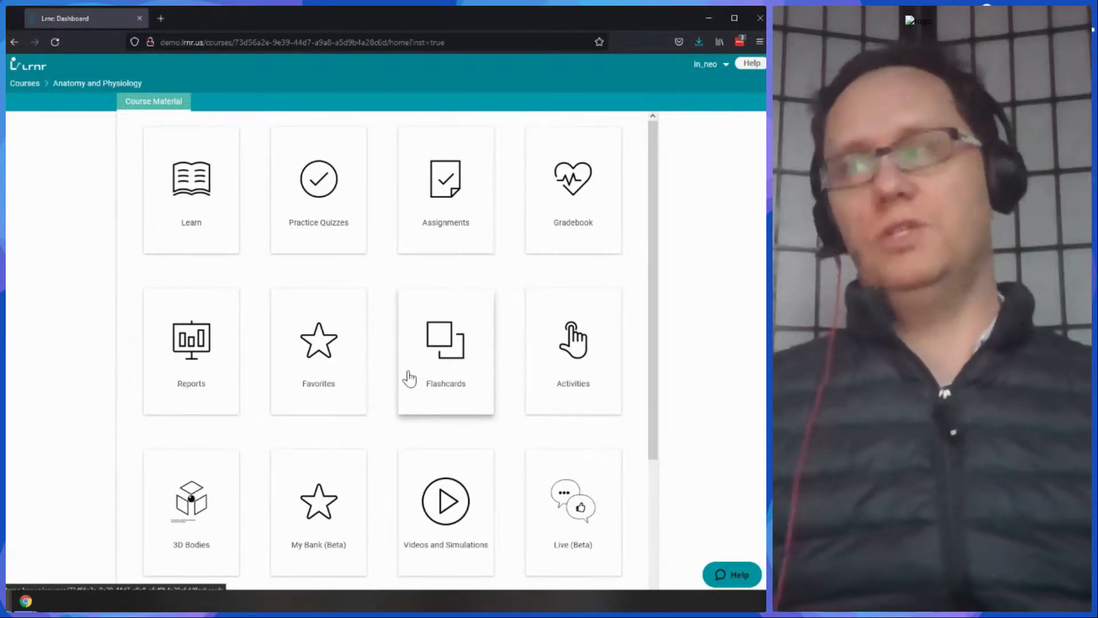
{"action": "left_click", "coordinate": [451, 516]}
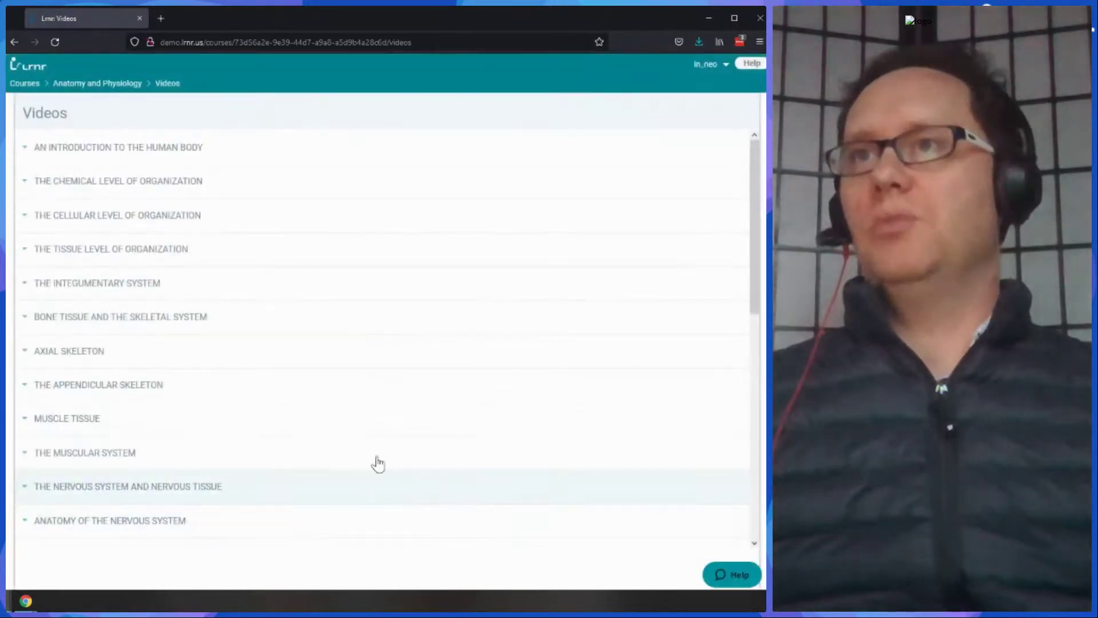
{"action": "left_click", "coordinate": [129, 148]}
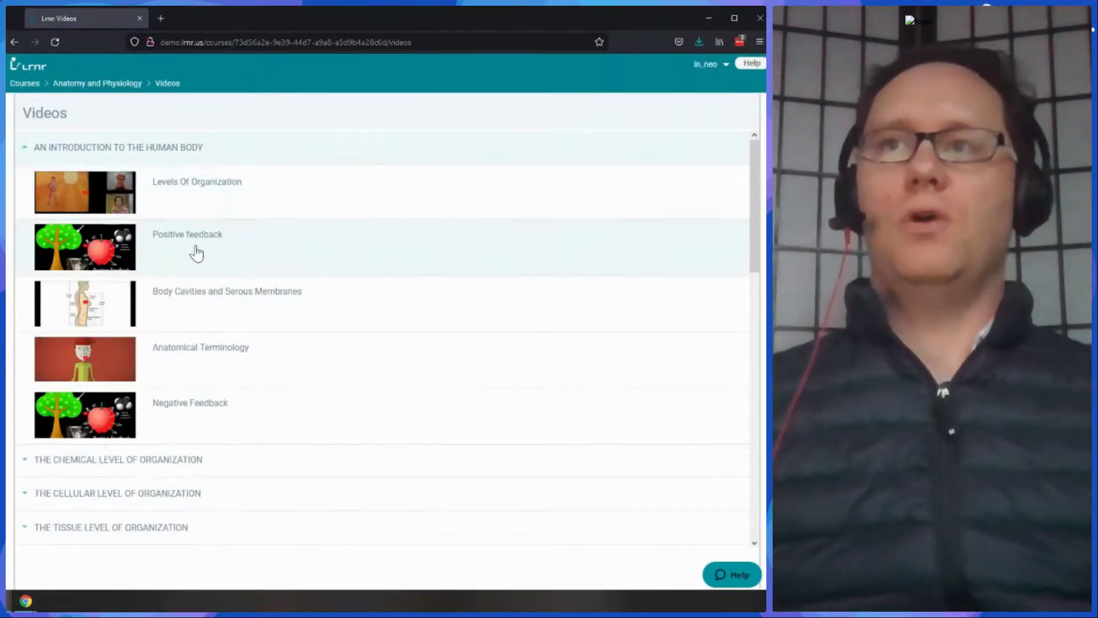